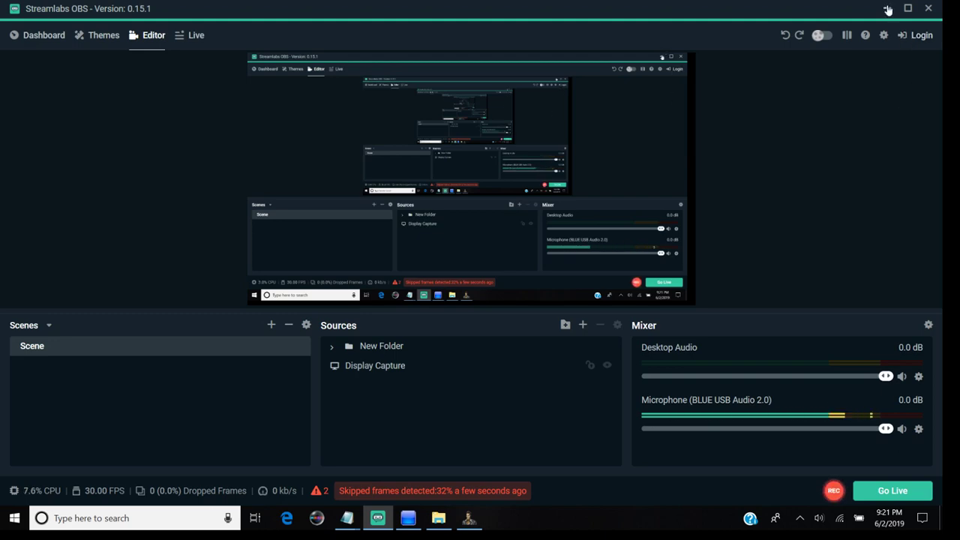
Switch to Bruteforce Save Data and decrypt all files of the Borderlands 2 save BLUS30982-SAVE-SAVE8894.
left_click(887, 9)
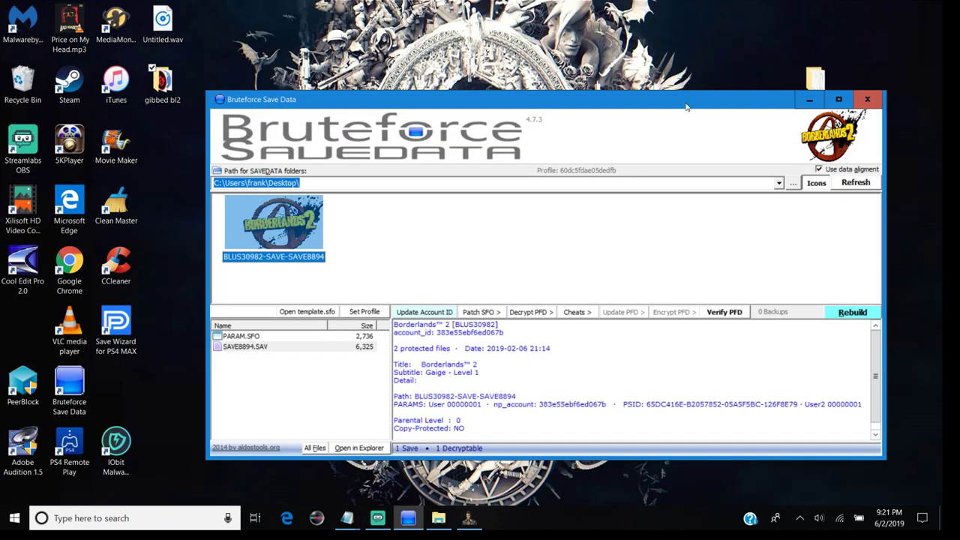
left_click_drag(686, 107, 547, 80)
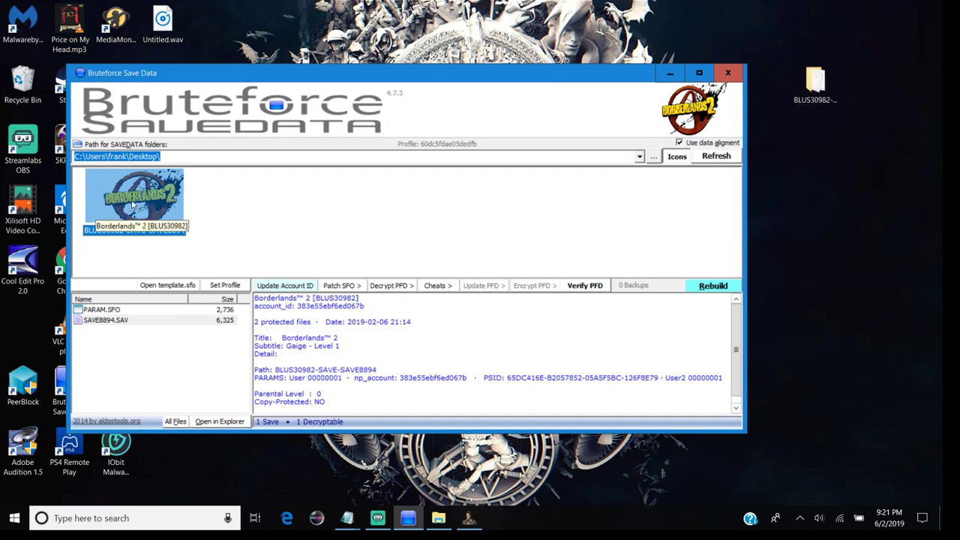
left_click(398, 286)
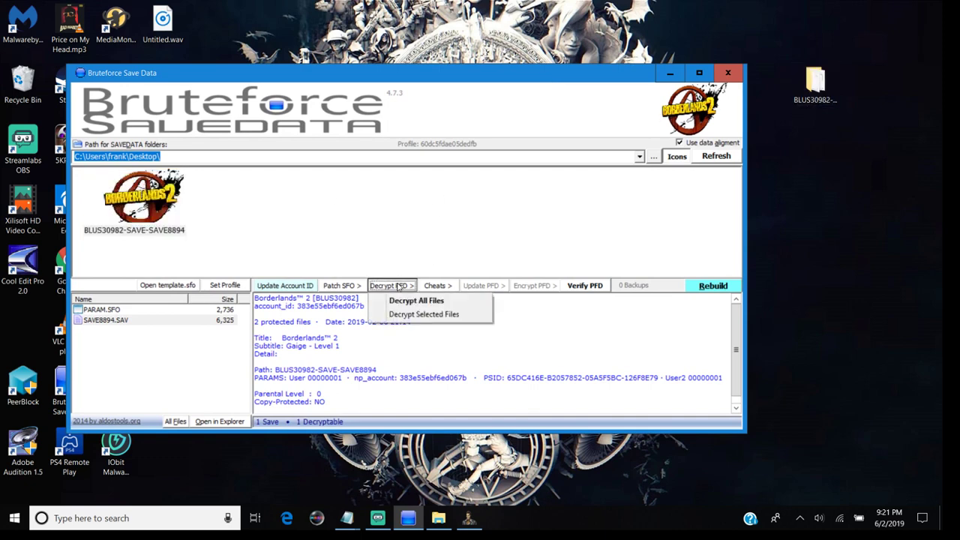
left_click(399, 302)
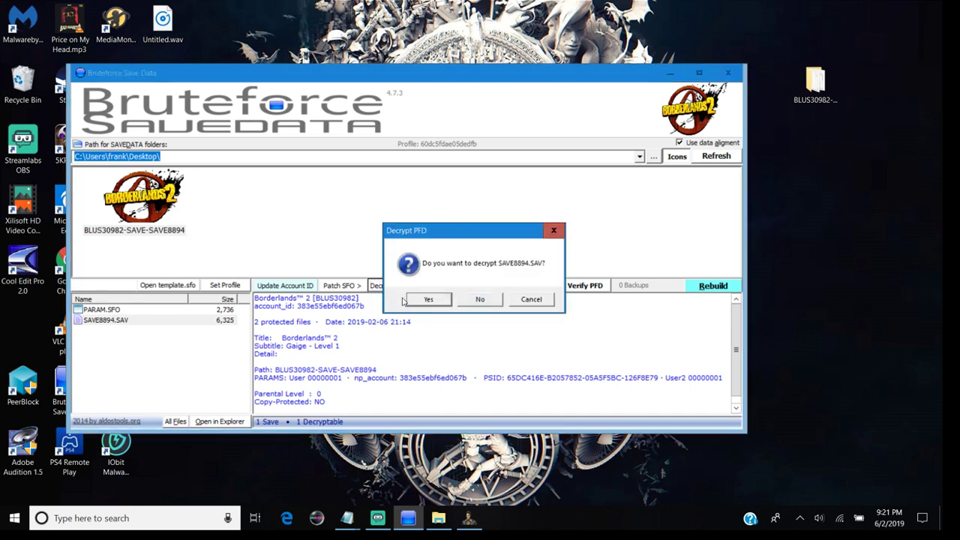
left_click(428, 299)
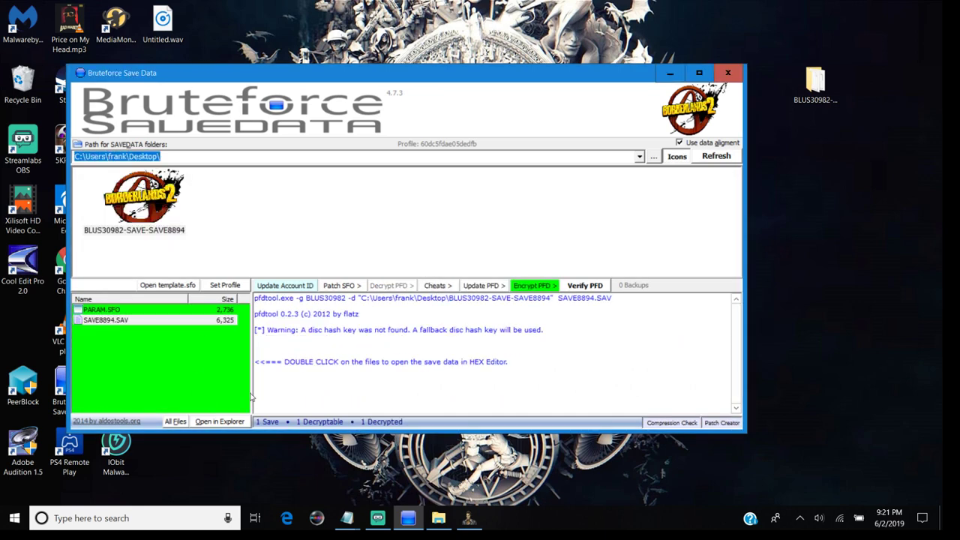
In Gibbed's Borderlands 2 Save Editor, open SAVE8894.SAV from the desktop folder BLUS30982-SAVE-SAVE8894 as a PS3 save file.
left_click(468, 519)
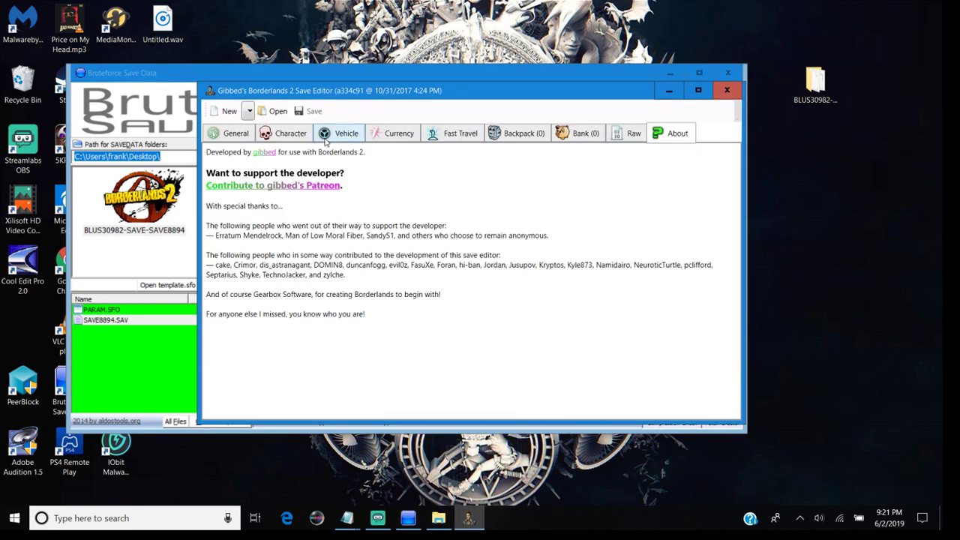
left_click(278, 111)
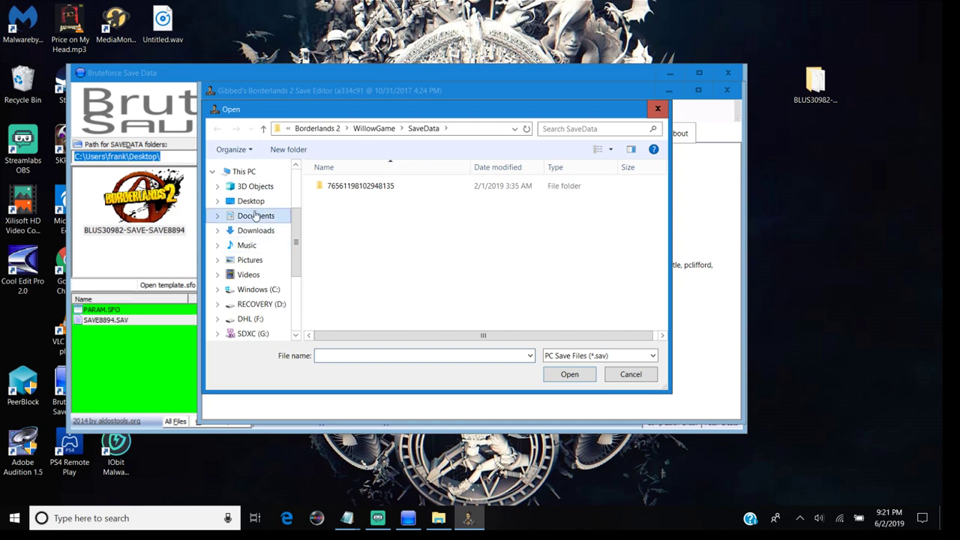
left_click(250, 201)
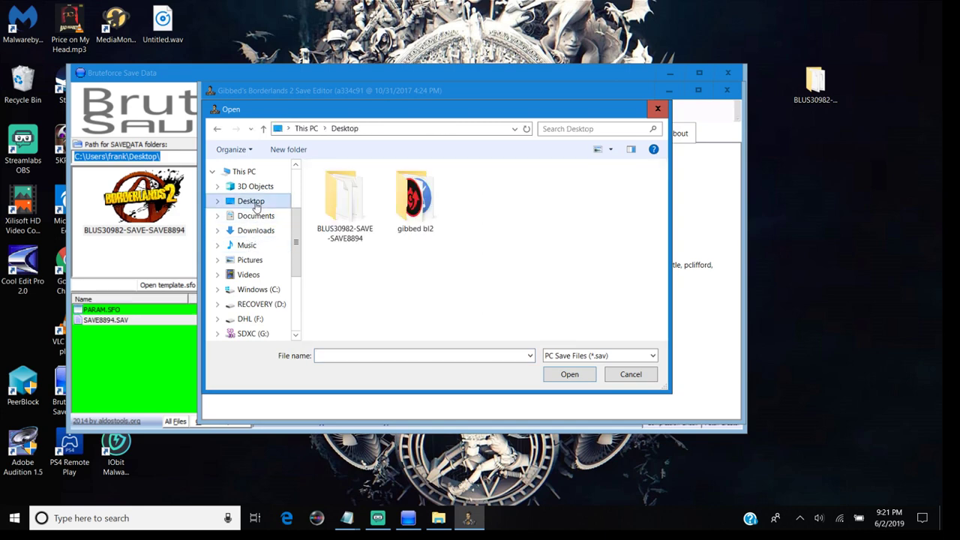
double_click(360, 203)
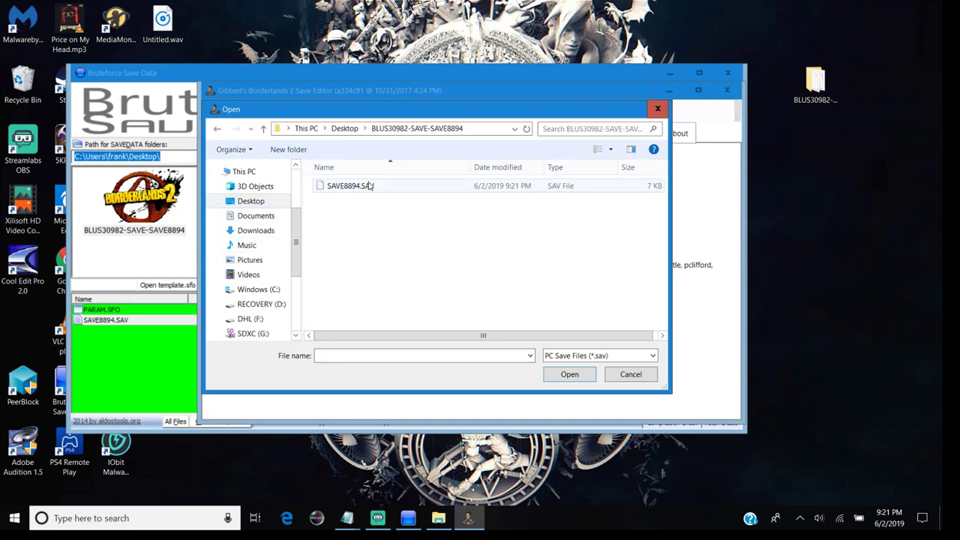
left_click(370, 186)
left_click(556, 352)
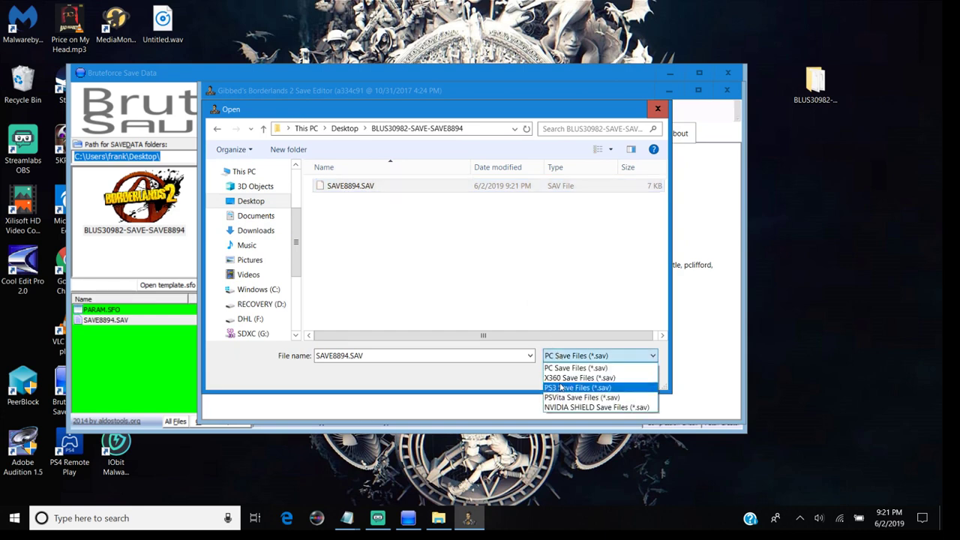
left_click(561, 387)
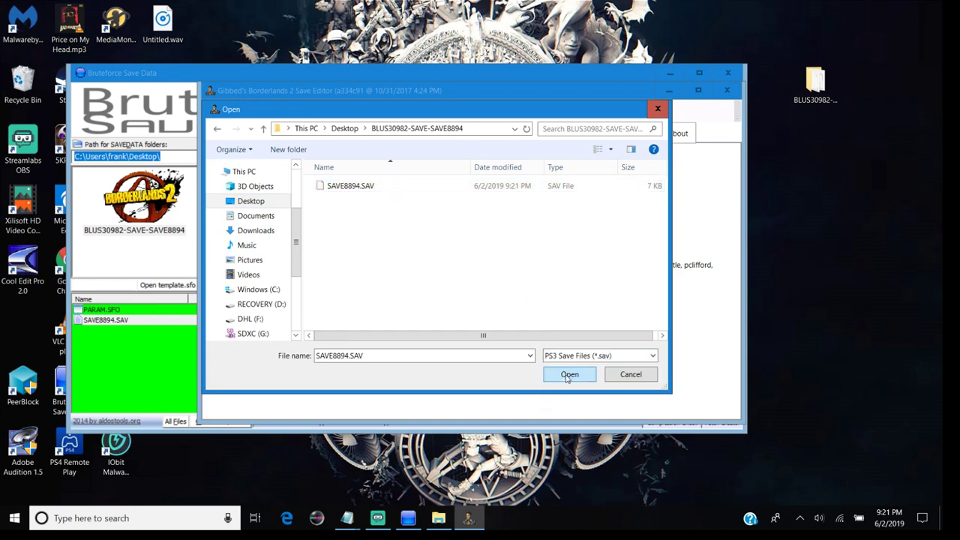
left_click(568, 375)
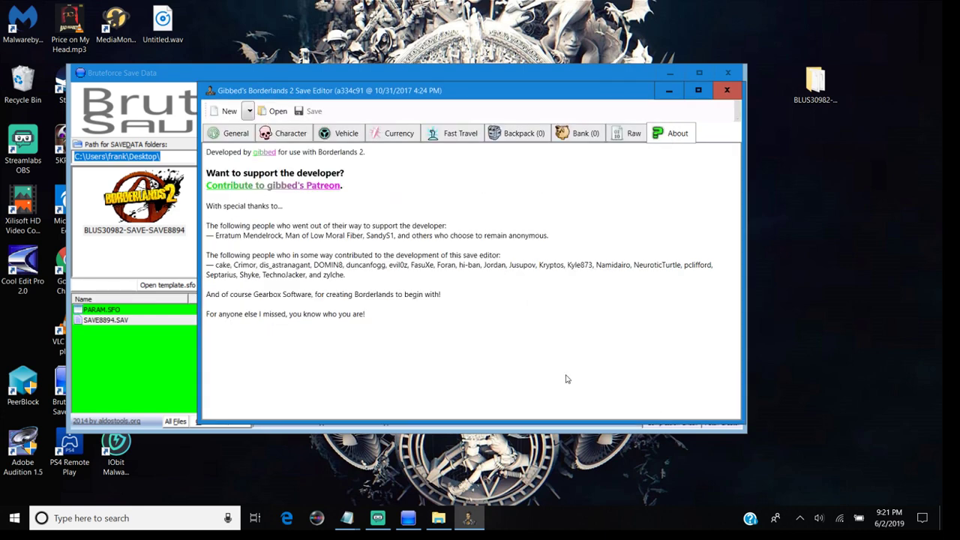
Show the character data, minimise the Bruteforce Save Data window and maximise the save editor.
left_click(289, 133)
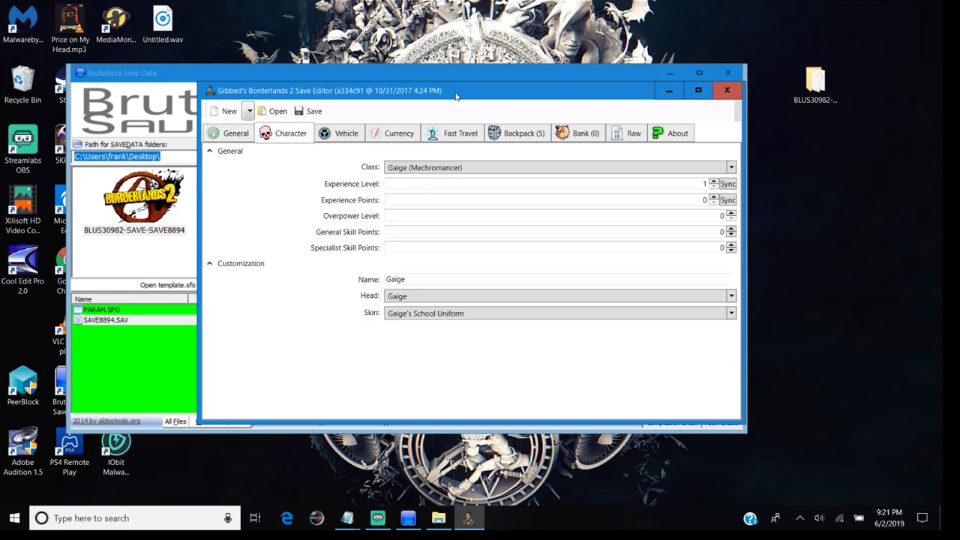
left_click(188, 75)
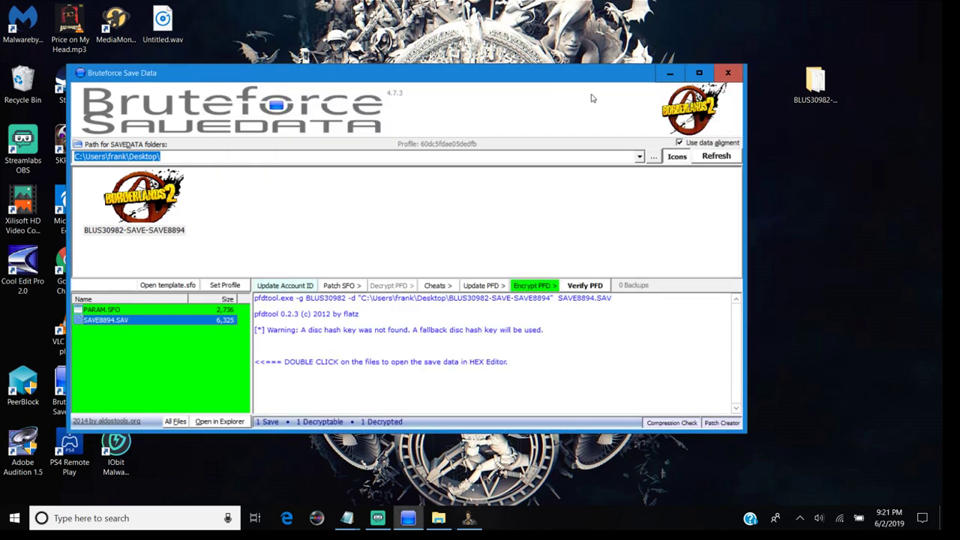
left_click(669, 73)
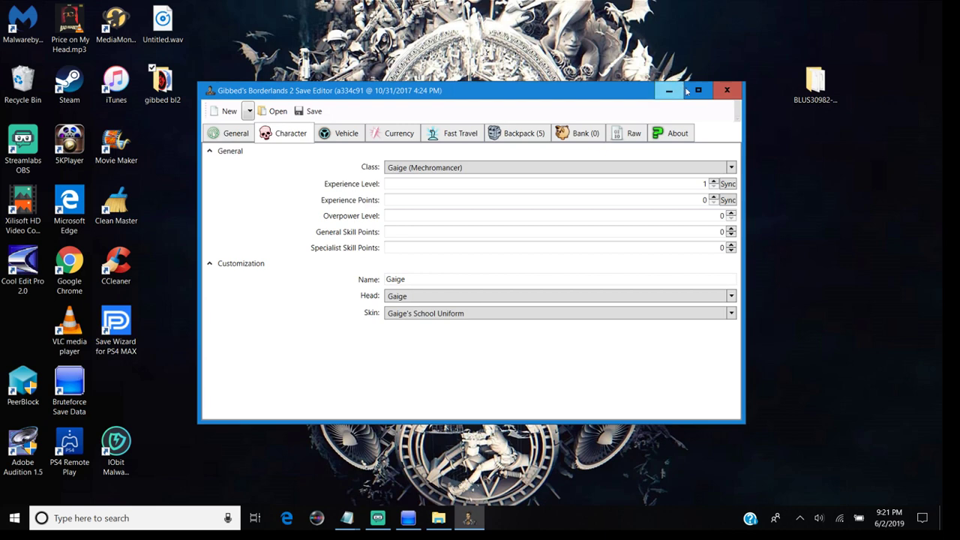
left_click(694, 93)
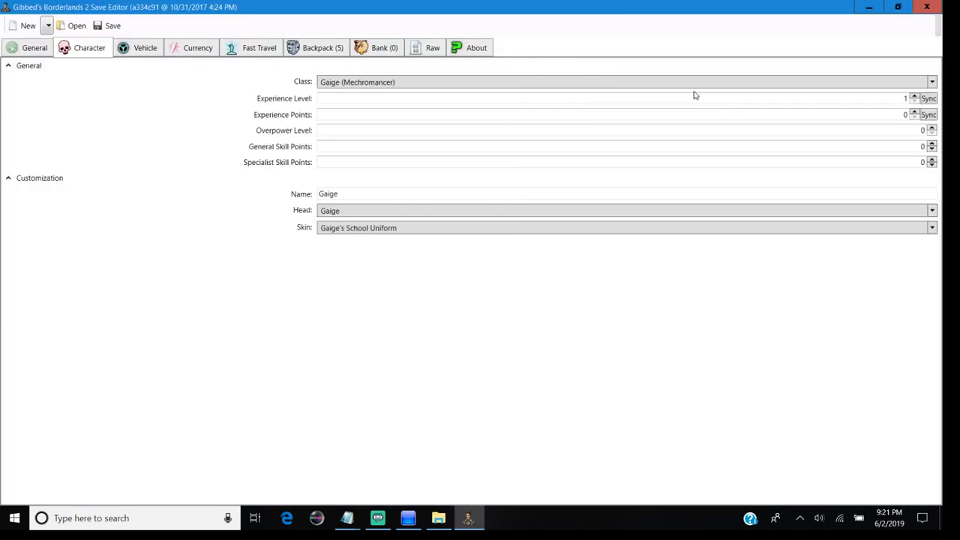
Set the character's experience level to 72, sync the experience points to it and set the overpower level to 8.
left_click(311, 50)
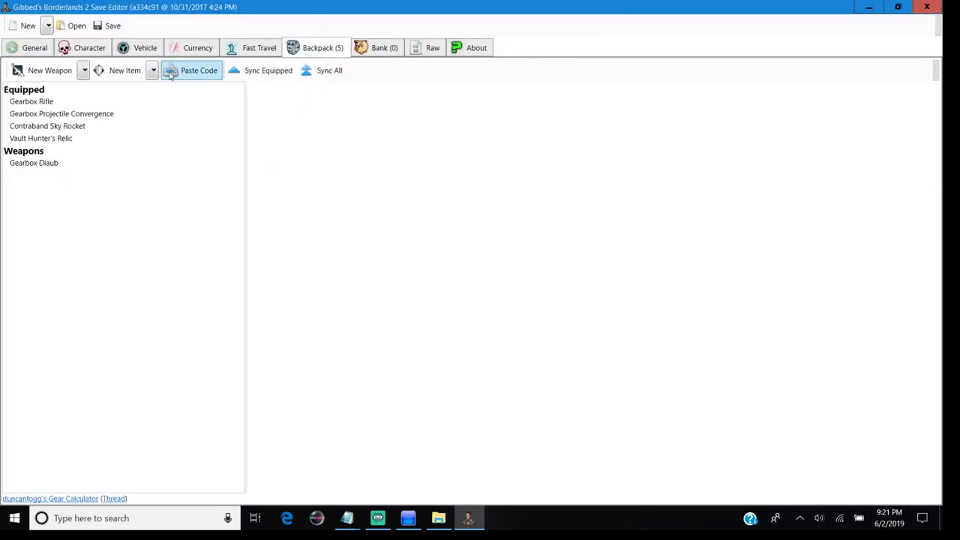
left_click(70, 45)
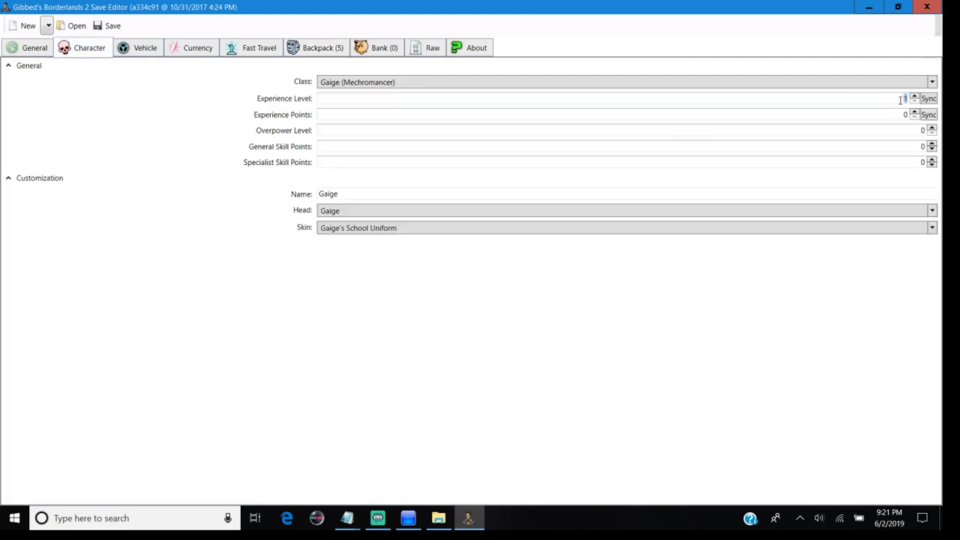
type("72")
left_click(929, 116)
type("8")
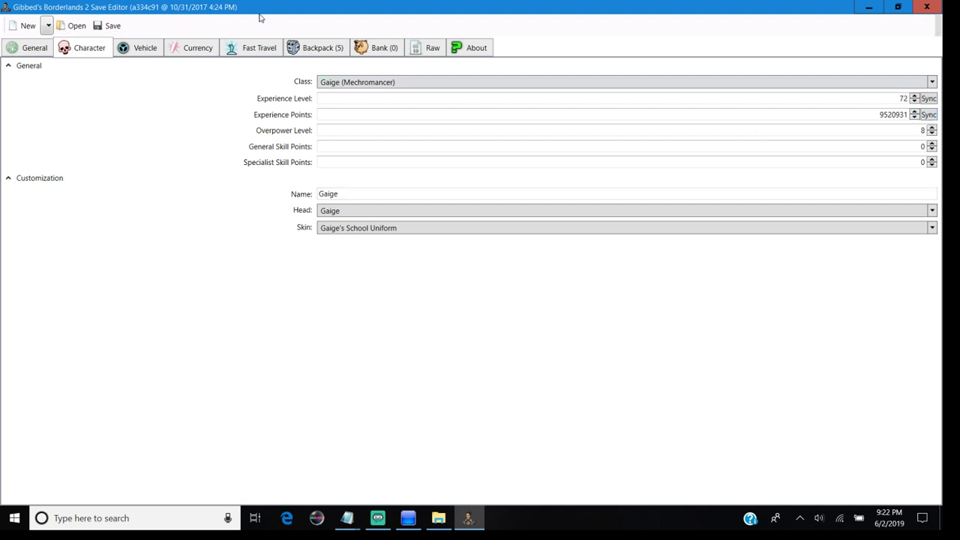
Display the equipped Gearbox Rifle in the backpack and sync all backpack items to the character's level.
left_click(322, 53)
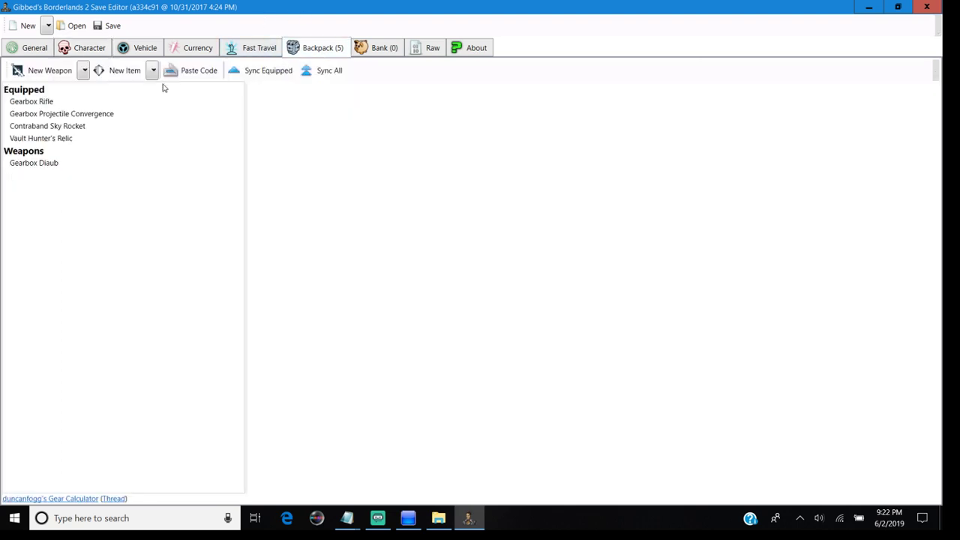
left_click(73, 103)
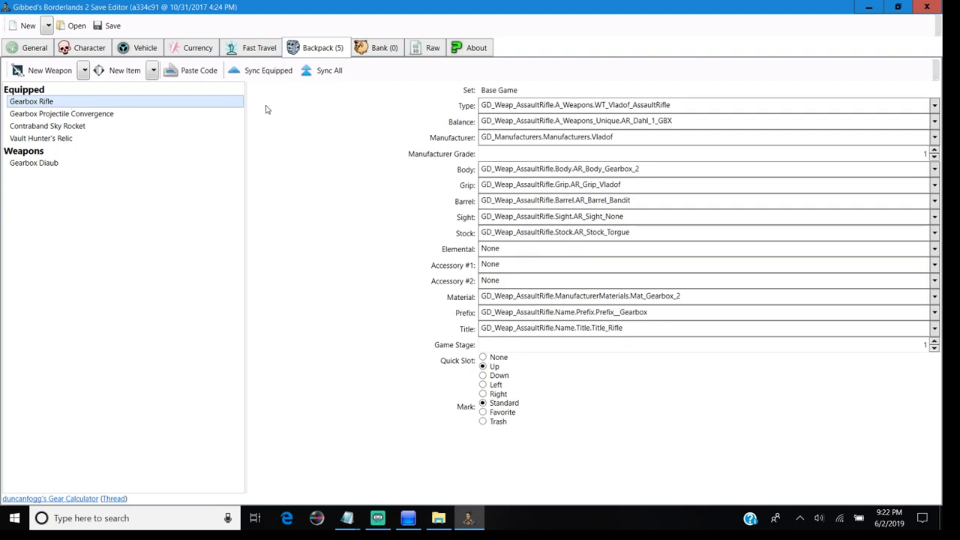
left_click(329, 70)
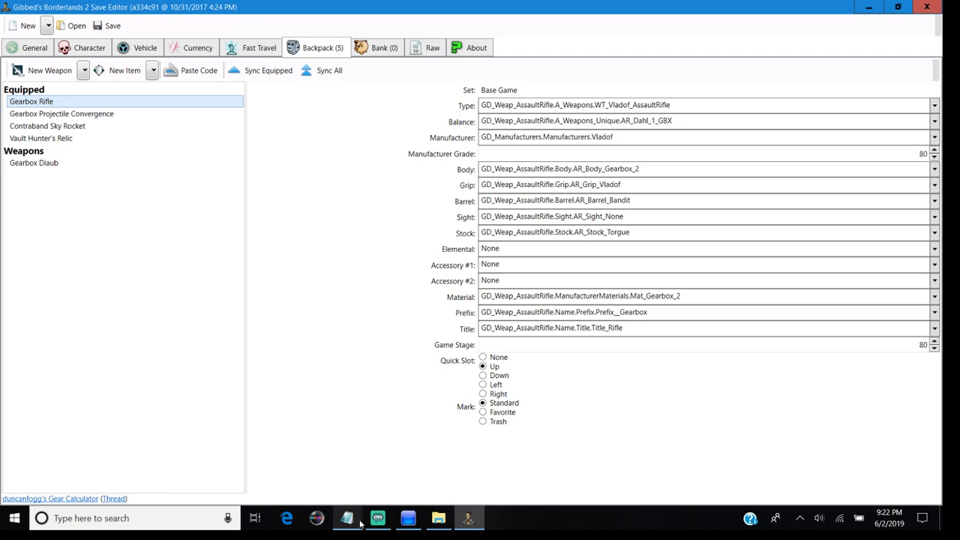
Switch to NEW AMMO GLITCH.txt in Notepad, copy the nine values listed under Black Markert and minimise the file.
mouse_move(351, 525)
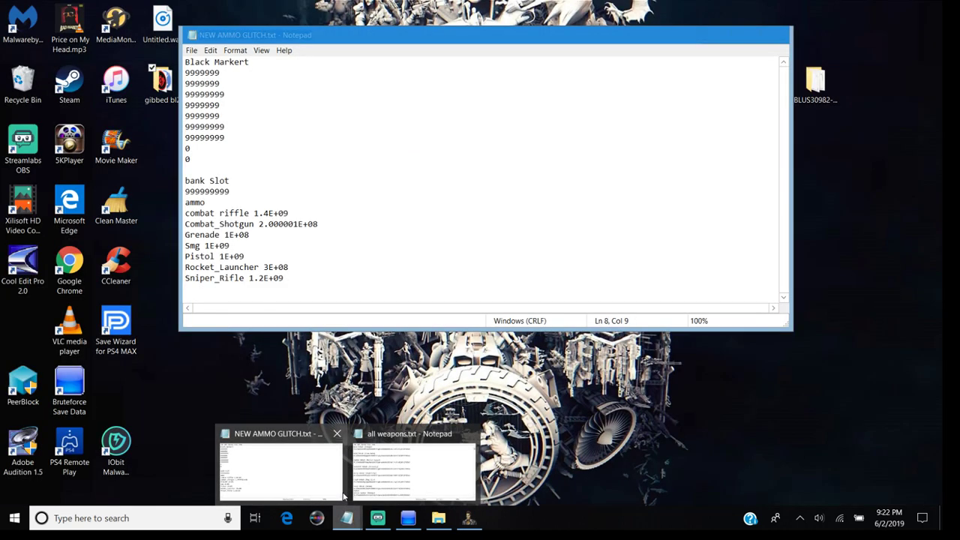
left_click(343, 497)
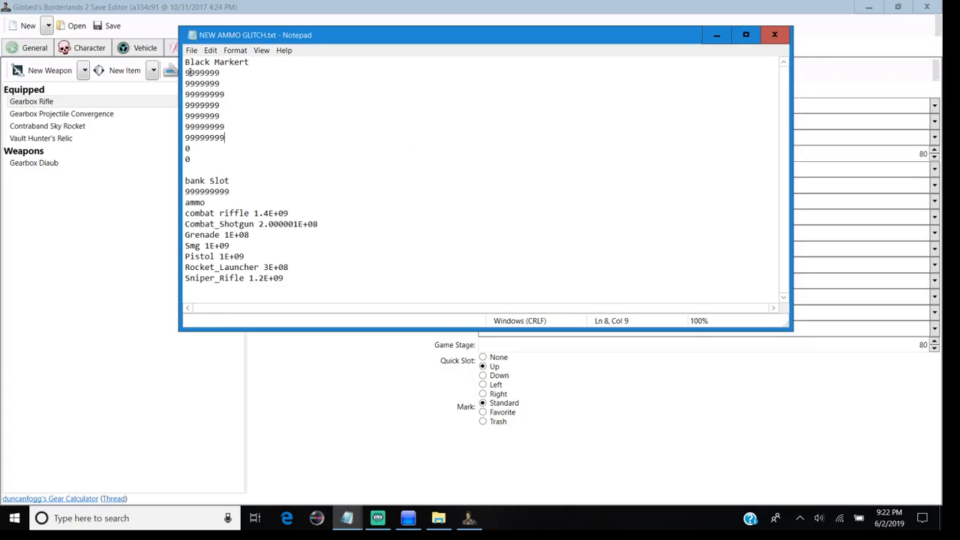
mouse_move(187, 73)
left_mouse_down()
mouse_move(226, 121)
mouse_move(225, 154)
mouse_move(189, 136)
mouse_move(196, 62)
mouse_move(186, 73)
left_mouse_up()
left_click(203, 126)
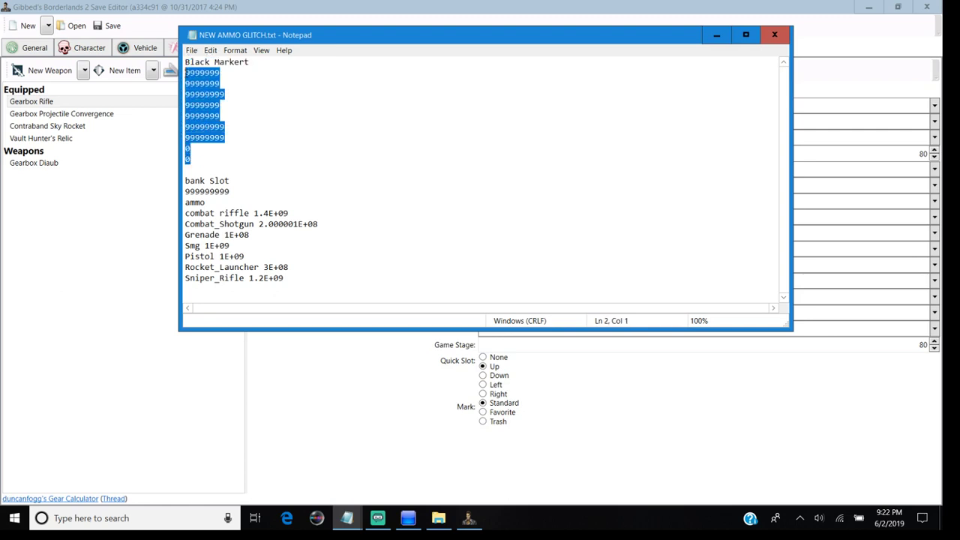
right_click(186, 72)
left_click(163, 110)
left_click(716, 35)
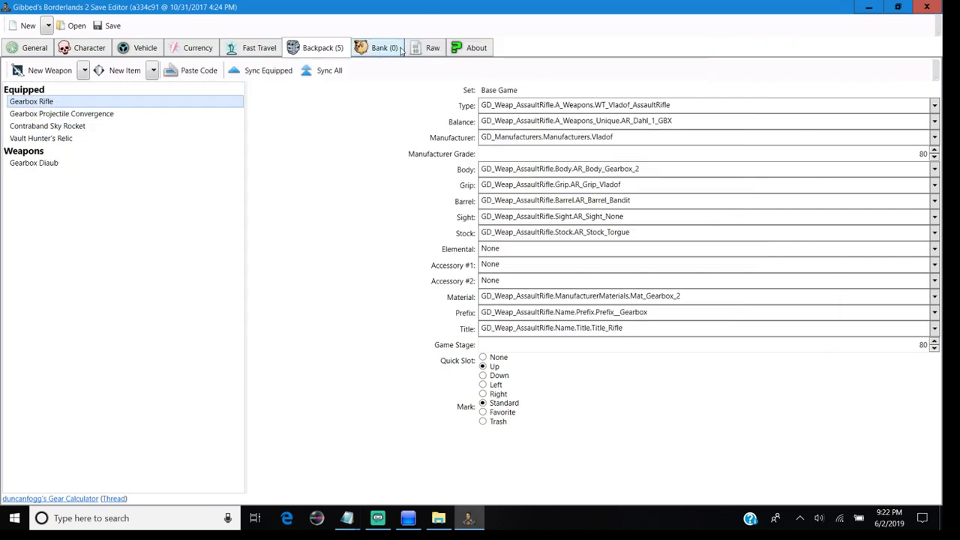
Replace all BlackMarketUpgrades values in the save's raw data with the copied Black Market values.
left_click(433, 48)
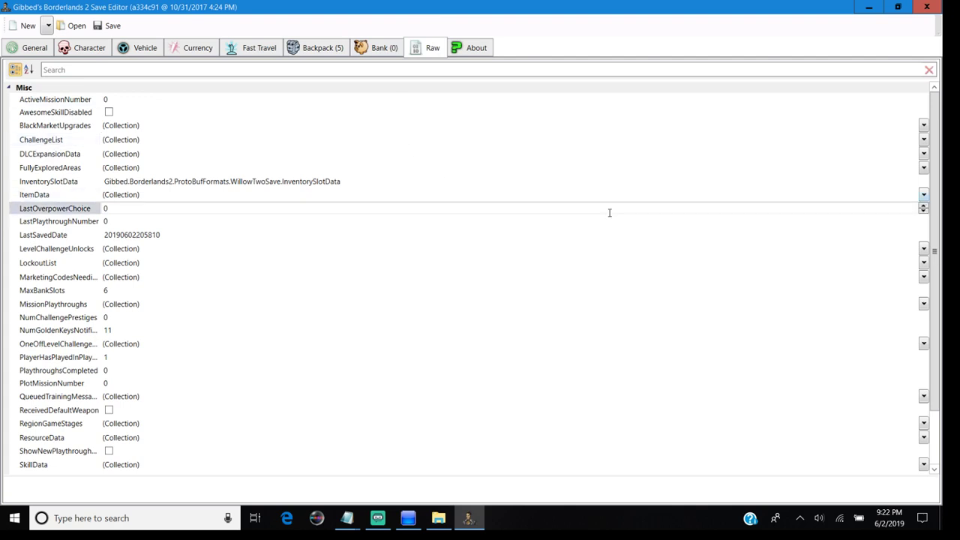
left_click(923, 126)
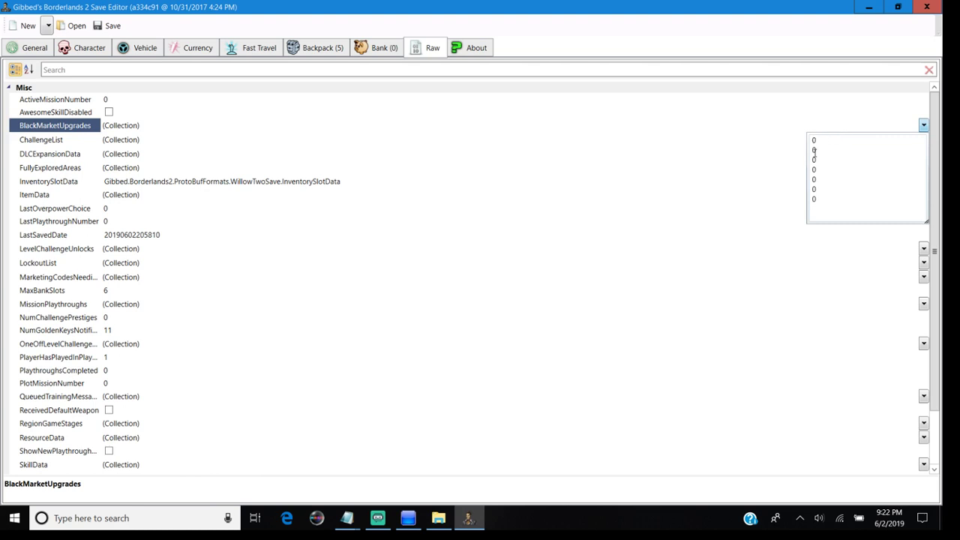
left_click_drag(813, 140, 817, 203)
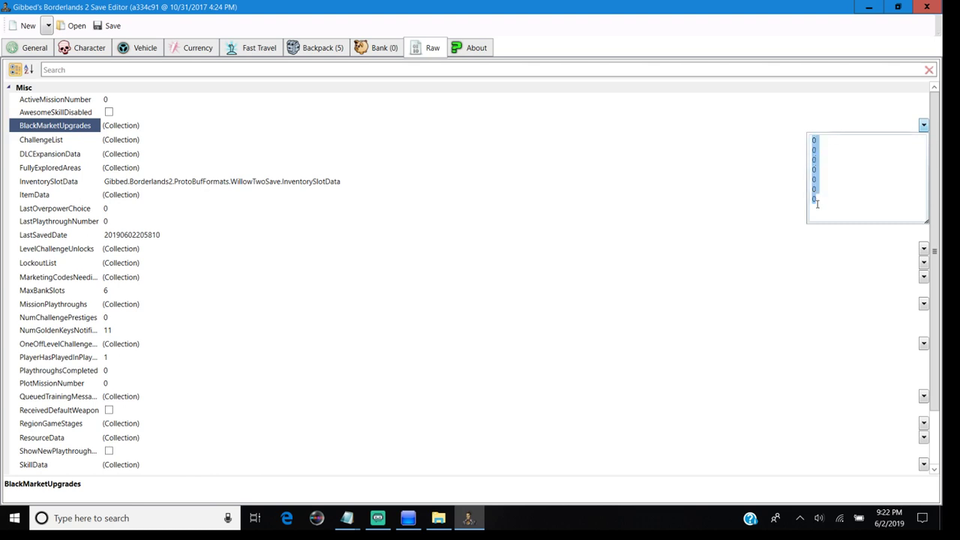
right_click(817, 204)
left_click_drag(817, 200, 810, 132)
key("Delete")
right_click(839, 174)
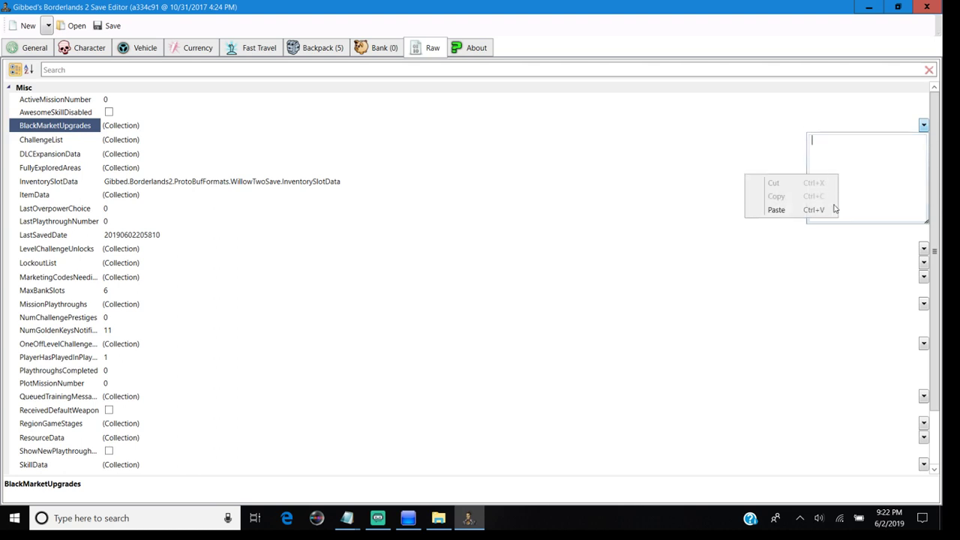
left_click(813, 212)
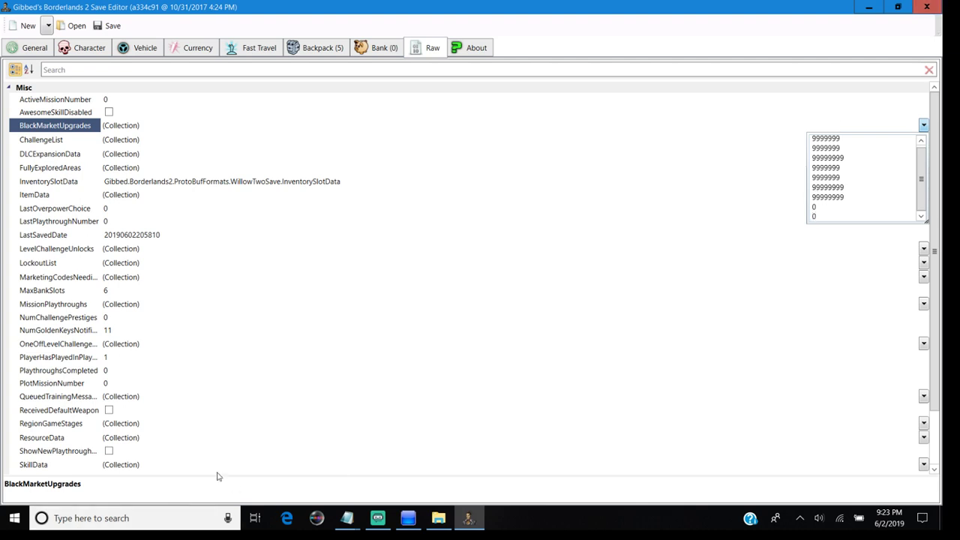
left_click(381, 356)
Open the SkillData collection in the save's raw data and enlarge its editor so the full skill names fit.
left_click(212, 396)
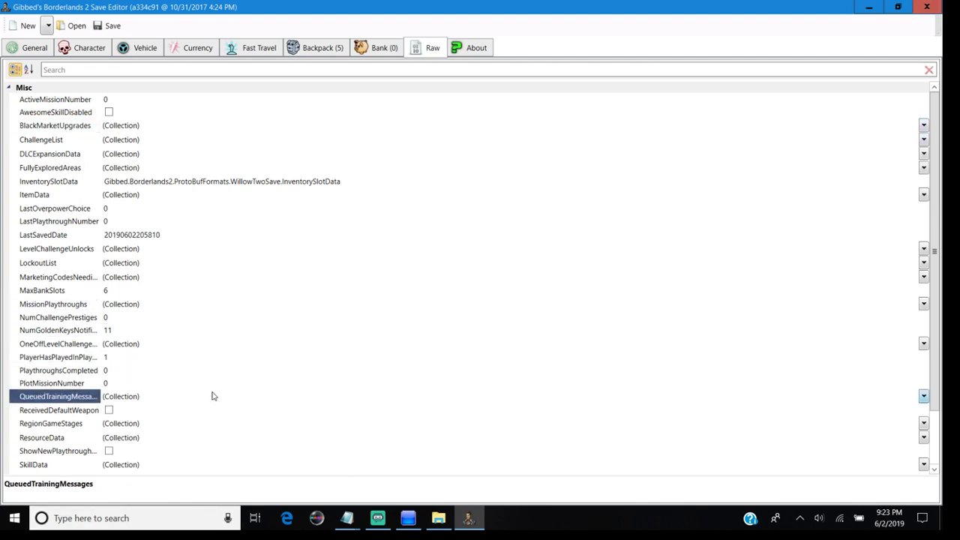
scroll(150, 394, "down", 2)
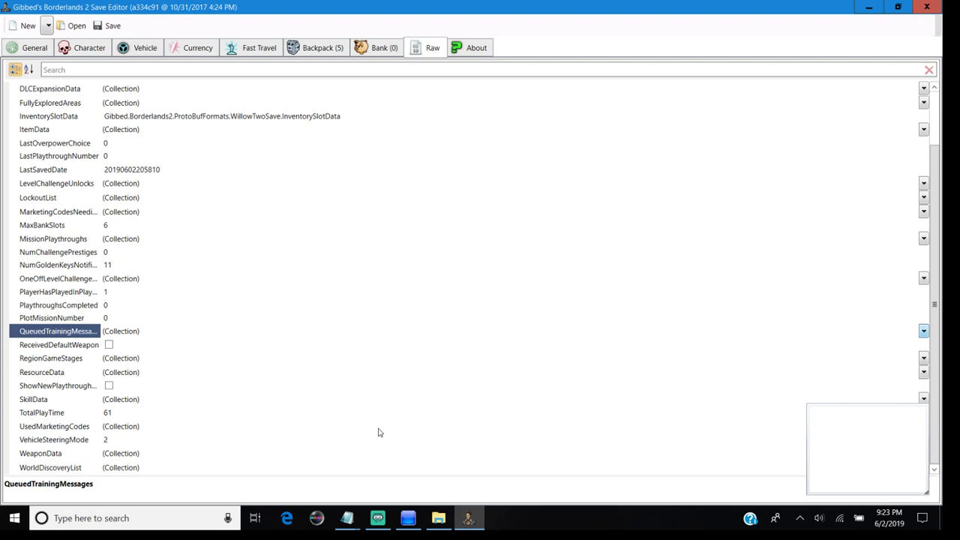
left_click(923, 398)
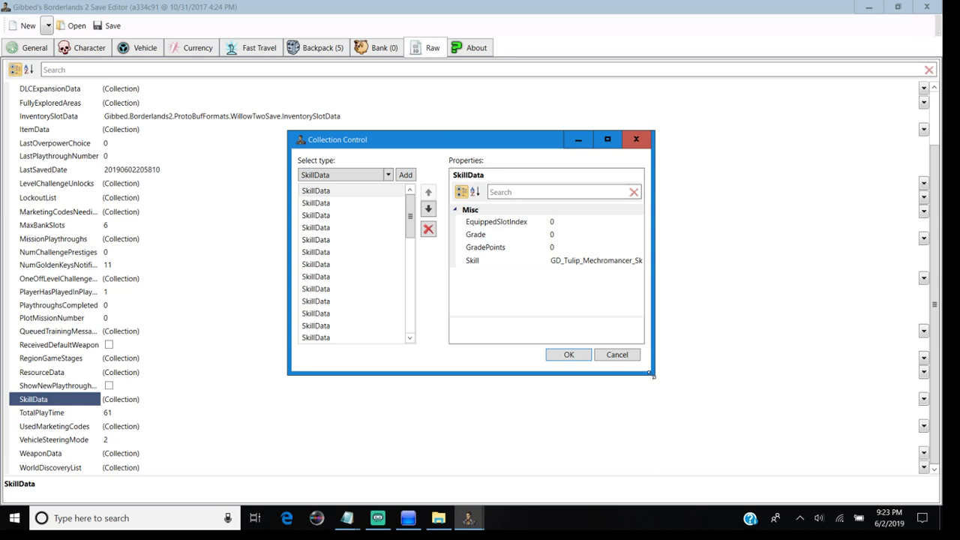
left_click_drag(653, 376, 704, 390)
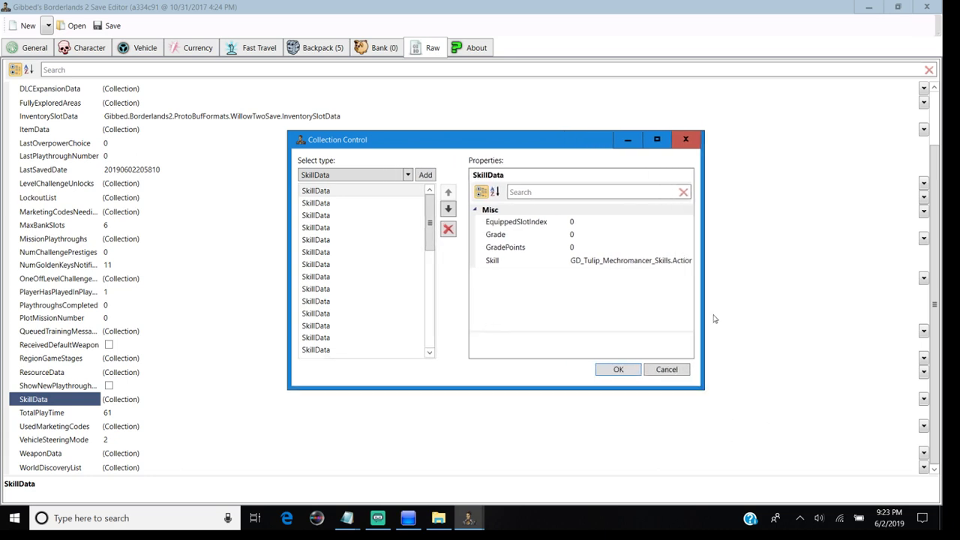
left_click_drag(701, 310, 863, 310)
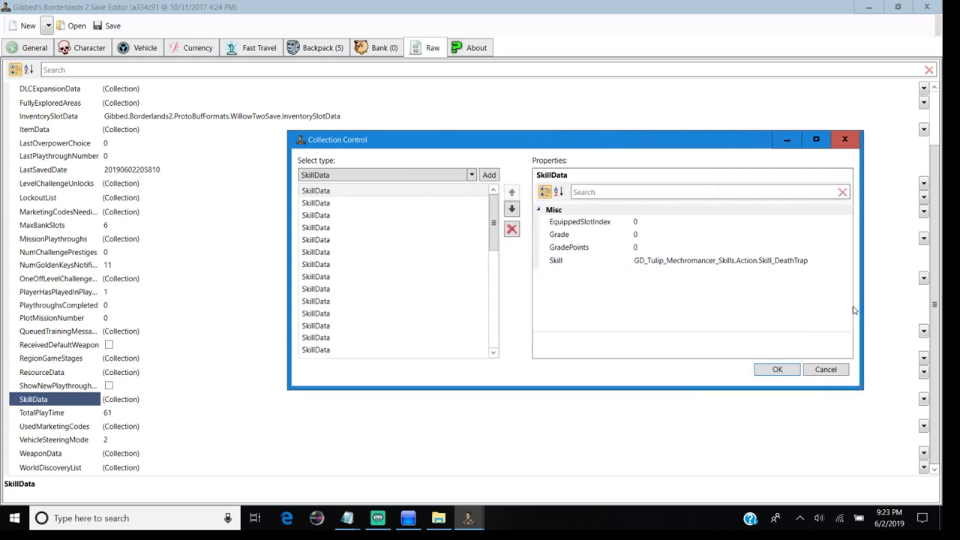
Set the Grade to 5 for the Skill_DeathTrap, CloseEnough and BuckUp skills.
left_click(655, 219)
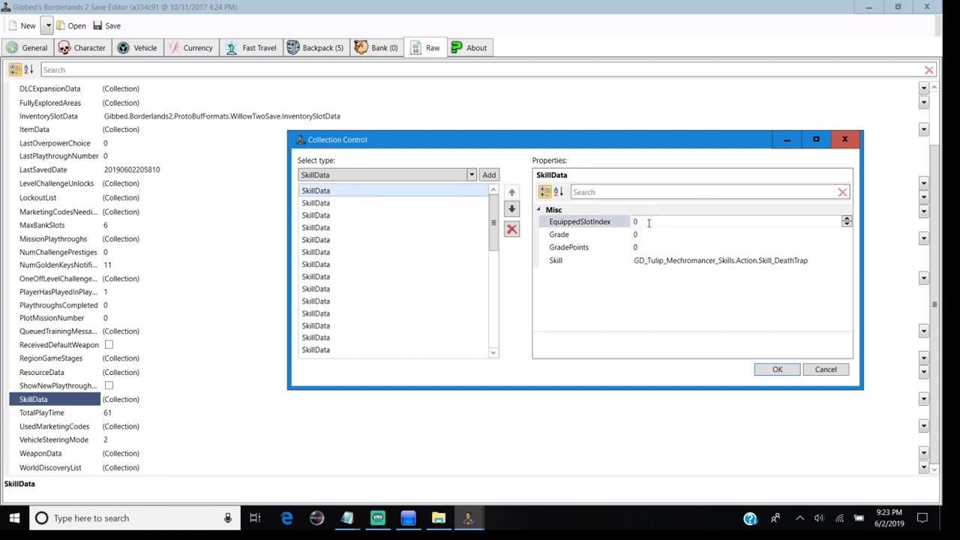
left_click(650, 233)
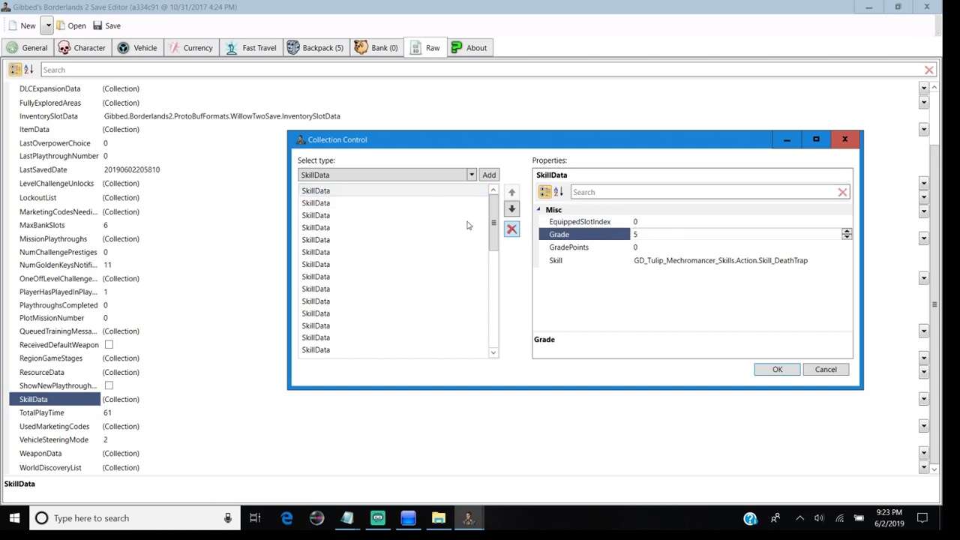
left_click(338, 203)
left_click(643, 233)
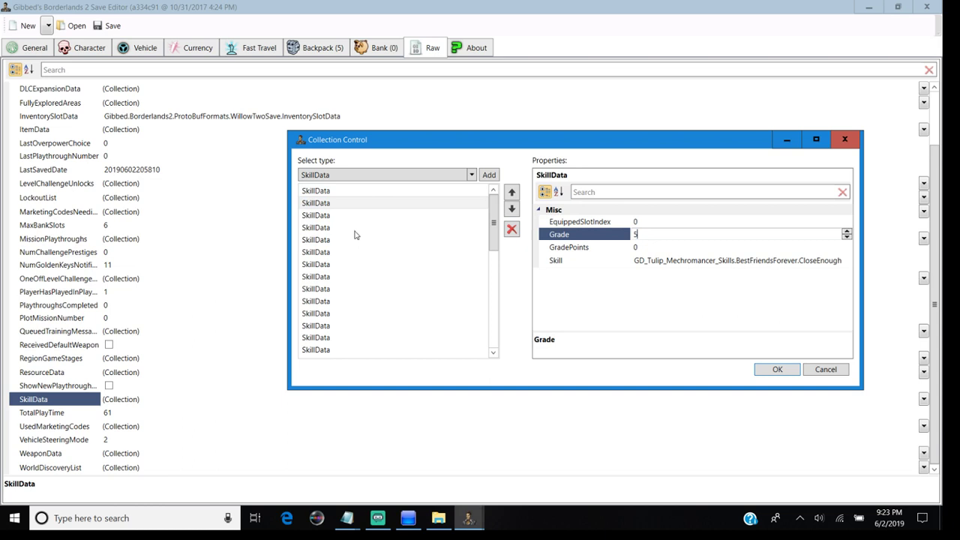
left_click(341, 240)
left_click(655, 235)
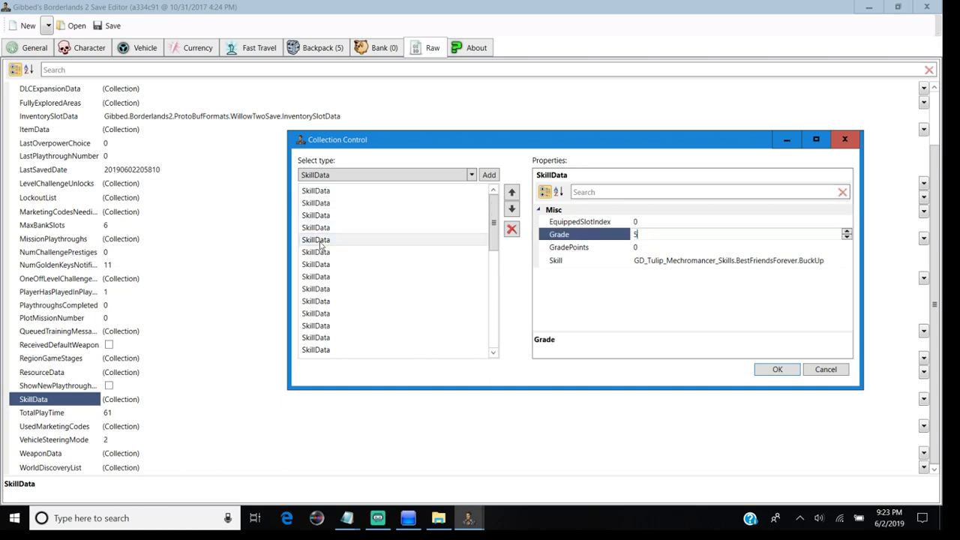
Set the Grade to 5 for the skipped CookingUpTrouble and FancyMathematics skills, then recheck BuckUp.
left_click(315, 190)
left_click(323, 216)
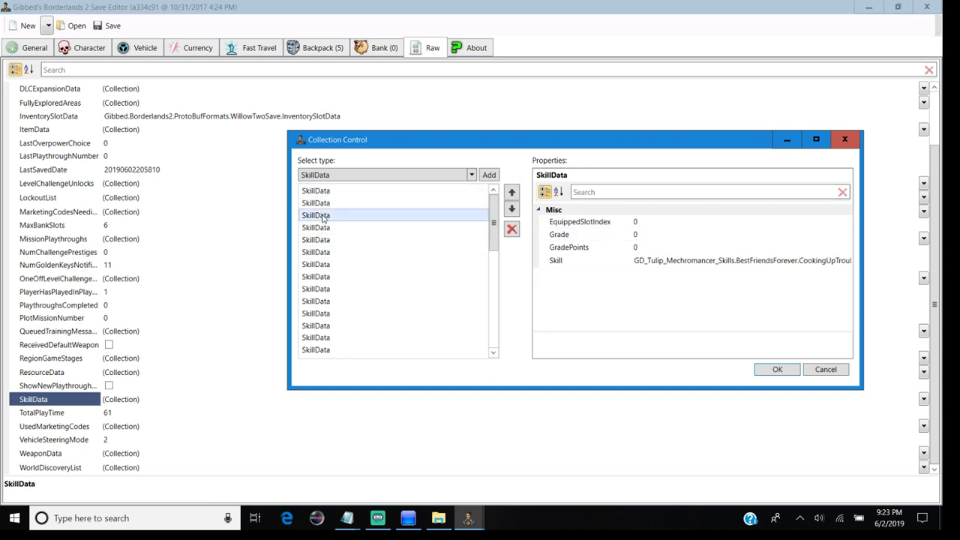
left_click(559, 234)
left_click(319, 228)
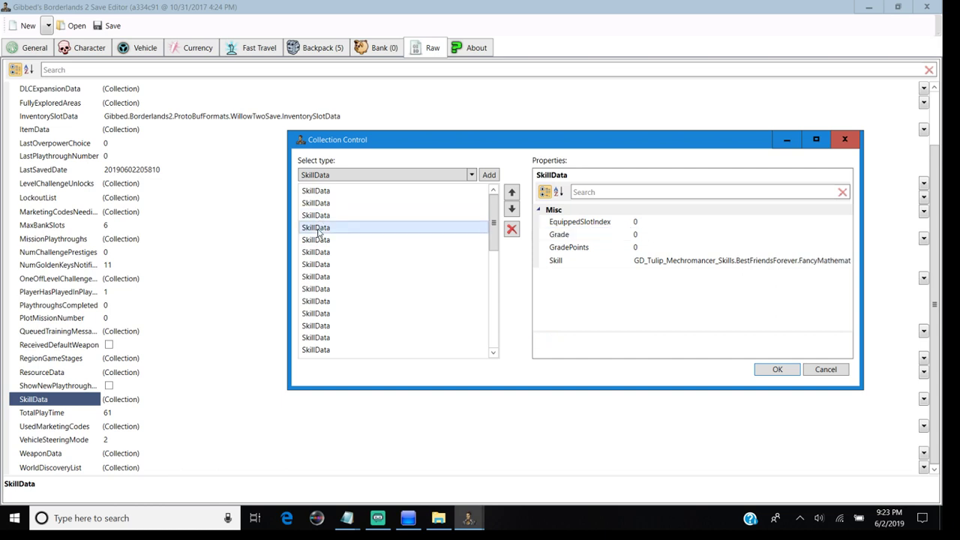
left_click(664, 234)
left_click(330, 240)
left_click(664, 235)
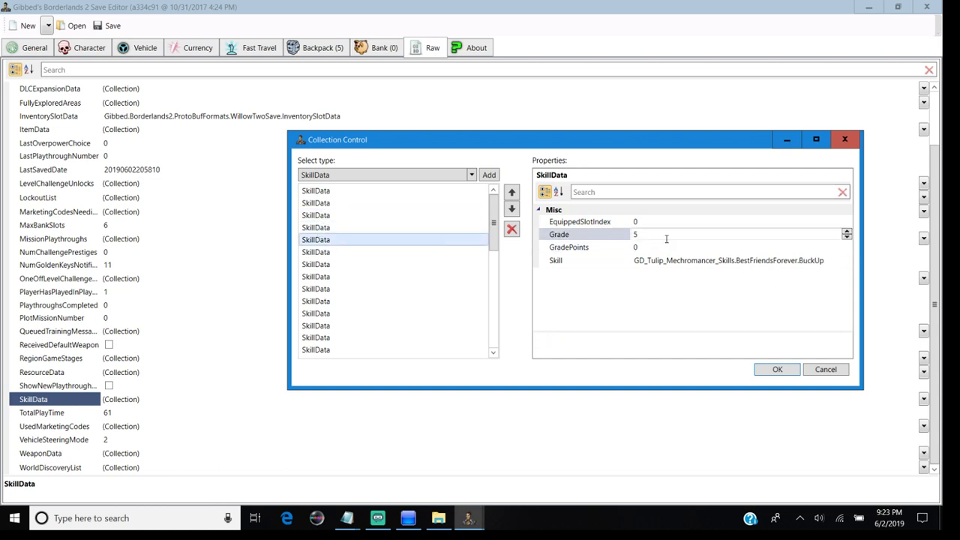
Set the Grade to 5 for the TheBetterHalf, PotentAsAPony and UpshotRobot skills.
left_click(315, 252)
left_click(664, 234)
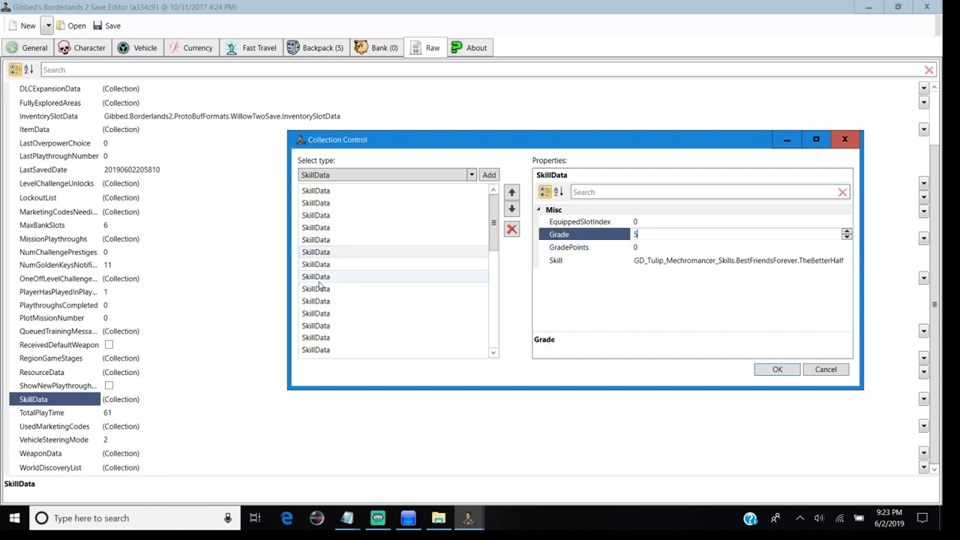
left_click(315, 264)
left_click(593, 234)
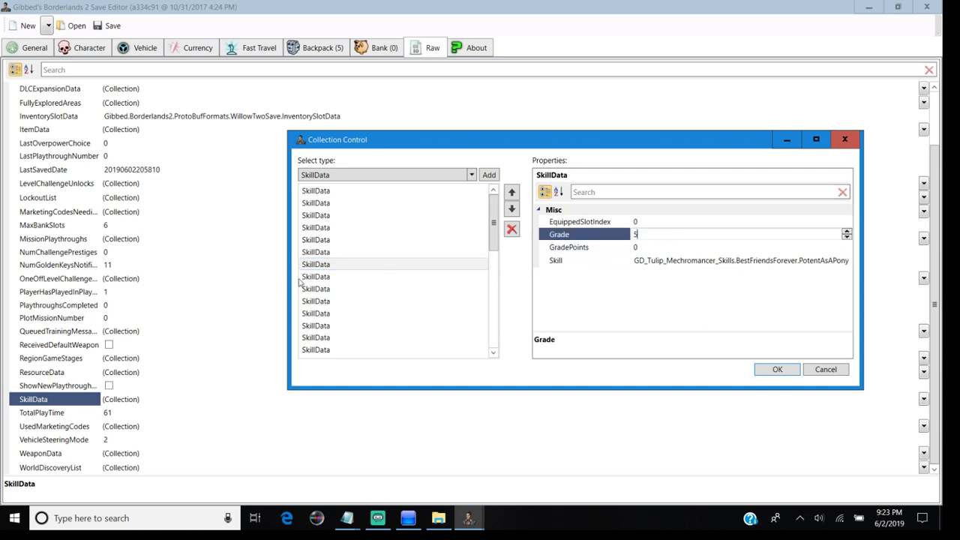
left_click(307, 278)
left_click(592, 234)
type("5")
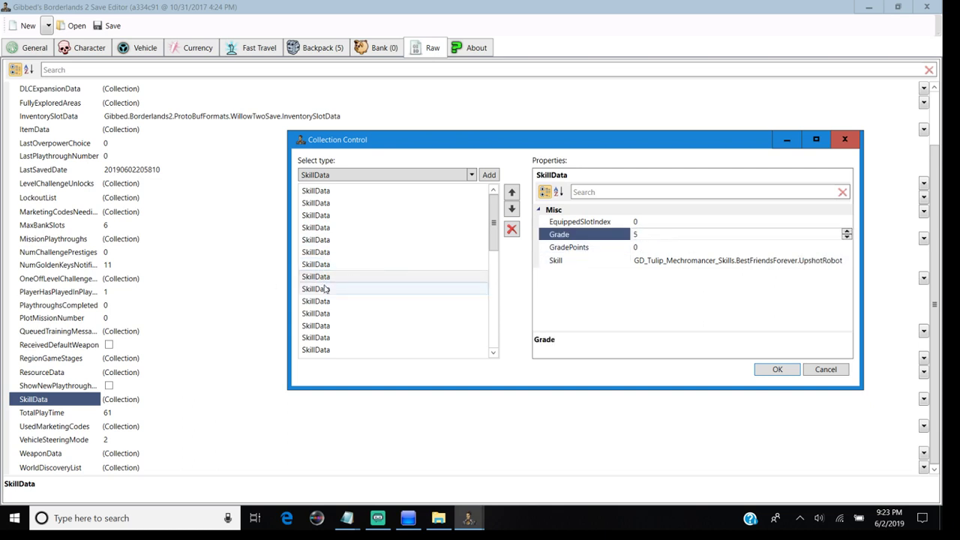
Set the Grade to 5 for the UnstoppableForce and ExplosiveClap skills in the BestFriendsForever tree.
left_click(325, 289)
left_click(644, 234)
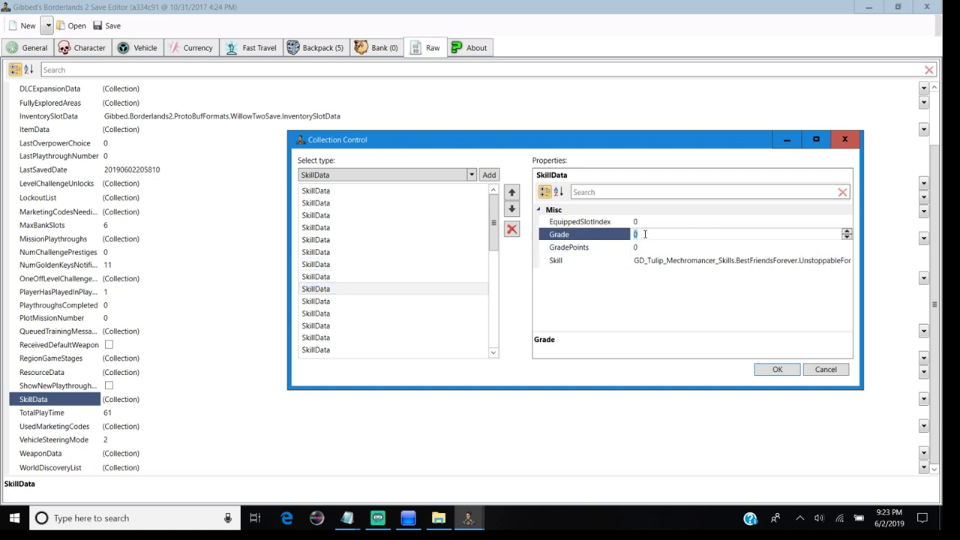
left_click(319, 285)
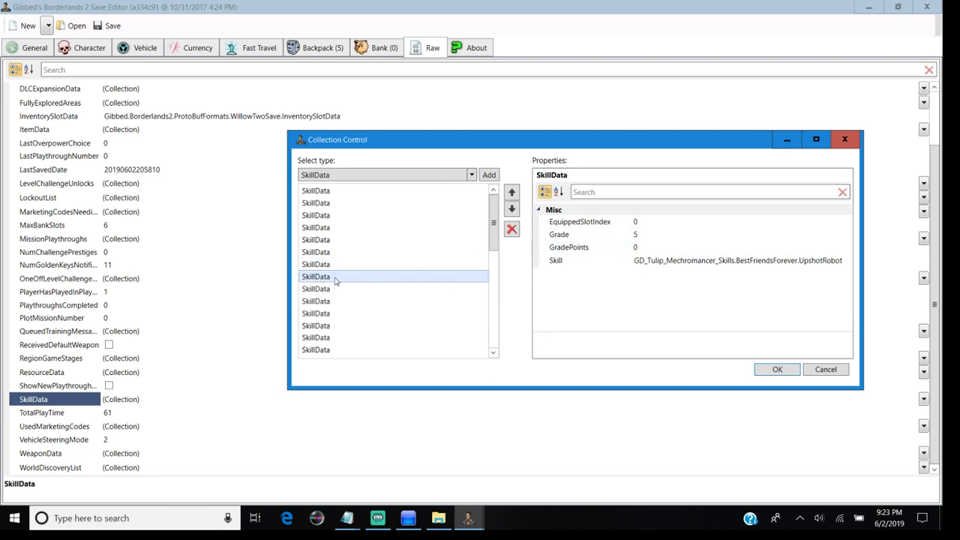
left_click(326, 300)
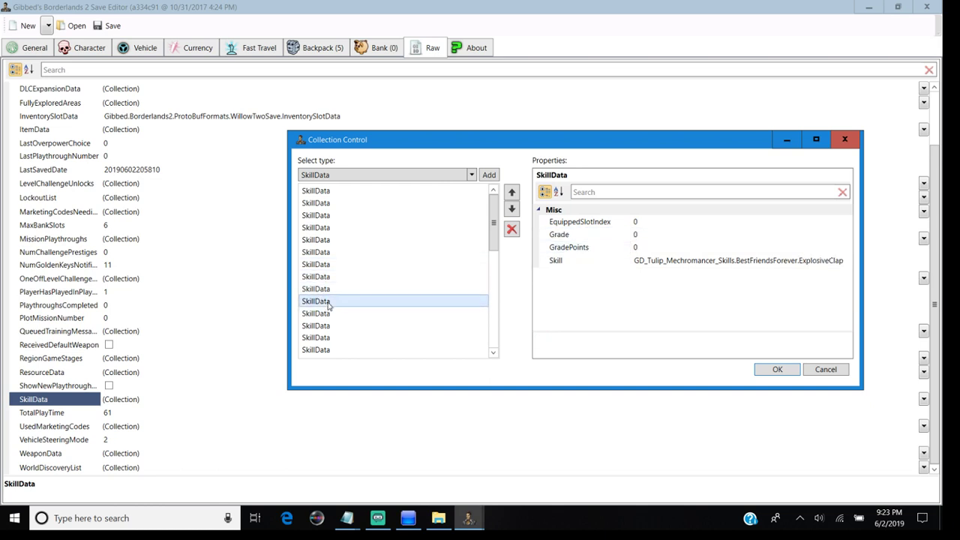
scroll(327, 303, "down", 1)
left_click(739, 253)
left_click(716, 233)
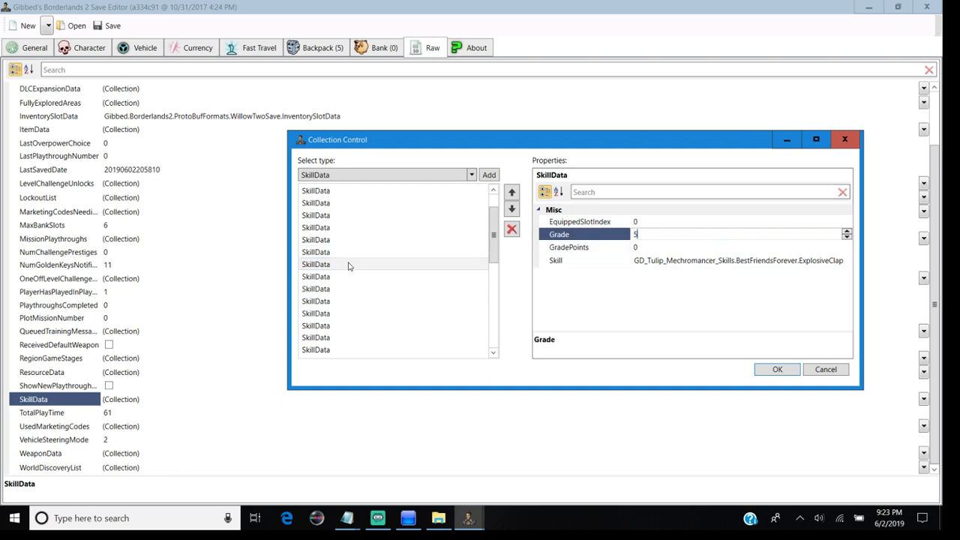
type("5")
Set the Grade to 5 for the MadeOfSternerStuff and 20PercentCooler skills and the entry listed directly after them.
left_click(373, 277)
left_click(754, 233)
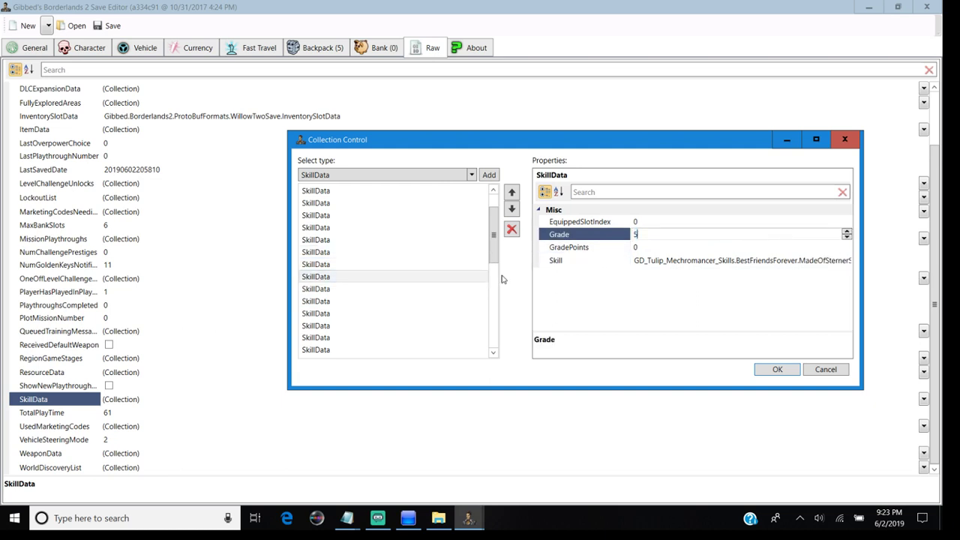
left_click(329, 289)
left_click(750, 234)
left_click(323, 301)
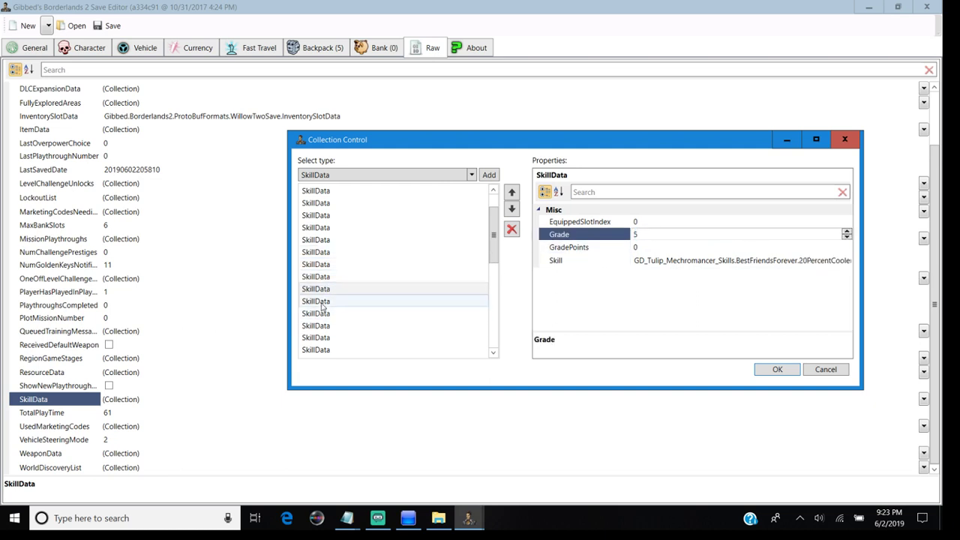
left_click(610, 247)
left_click(592, 234)
Set the Grade to 5 for the MorePep and Myelin skills in the LittleBigTrouble tree.
left_click(318, 313)
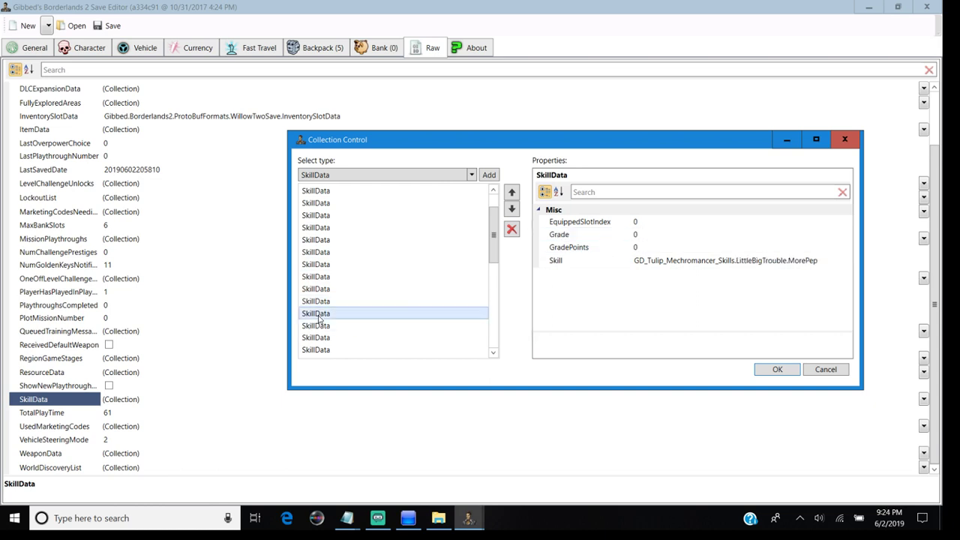
left_click(642, 233)
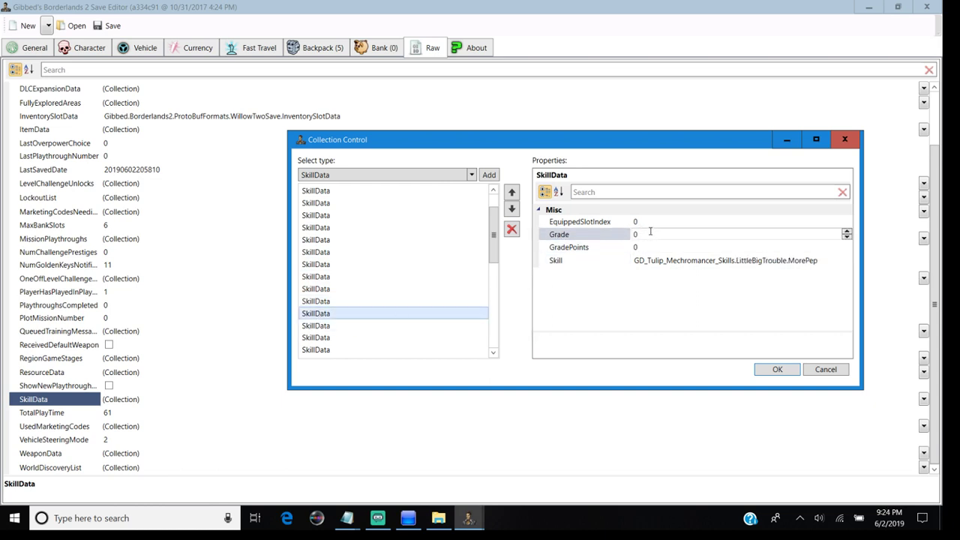
left_click(330, 325)
left_click(712, 222)
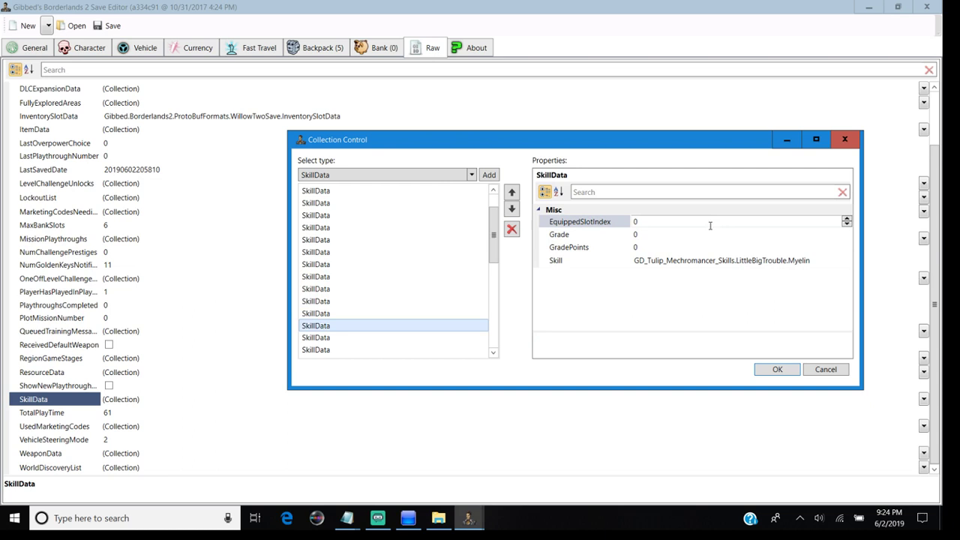
left_click(668, 233)
Set the Grade to 5 for the ShockStorm and TheStare skills and select the StrengthOfFiveGorillas entry.
left_click(328, 339)
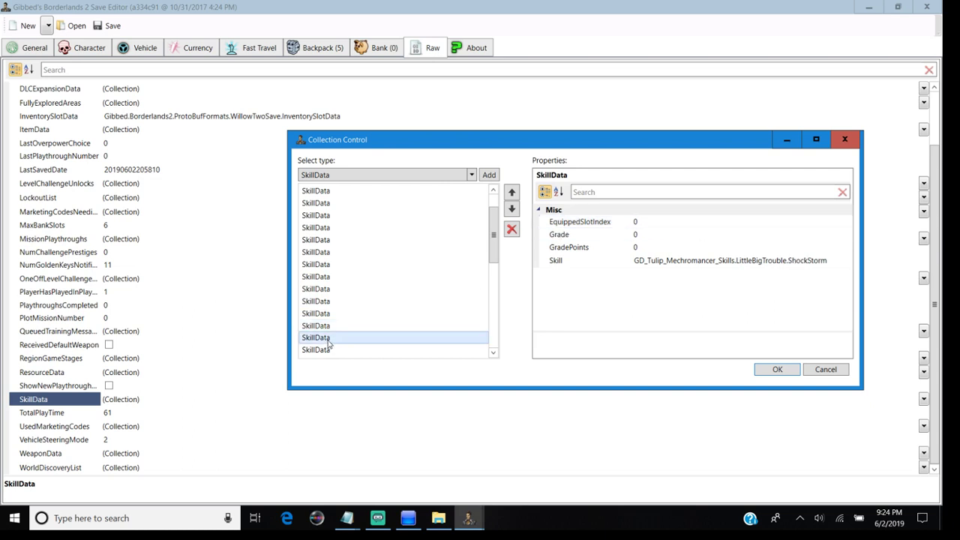
scroll(329, 343, "down", 1)
left_click(662, 234)
type("5")
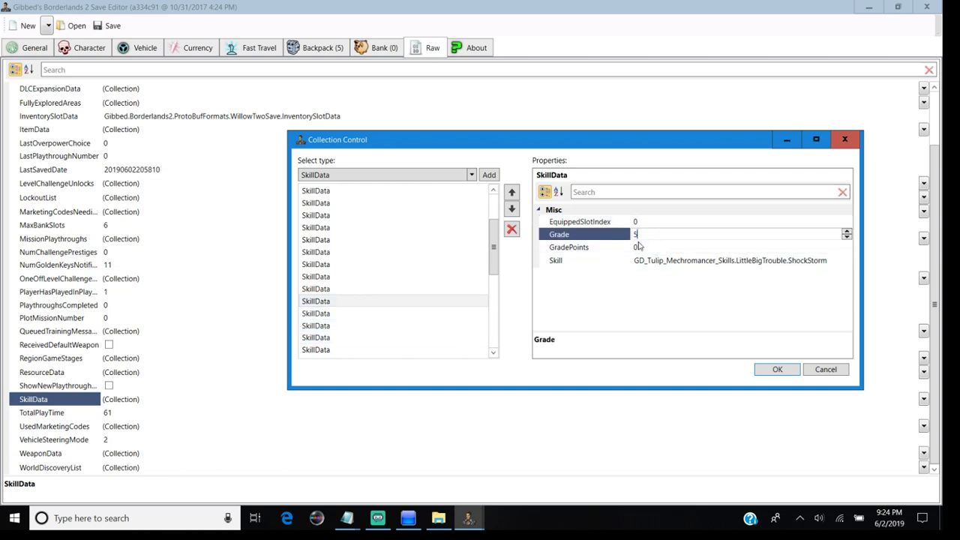
left_click(318, 315)
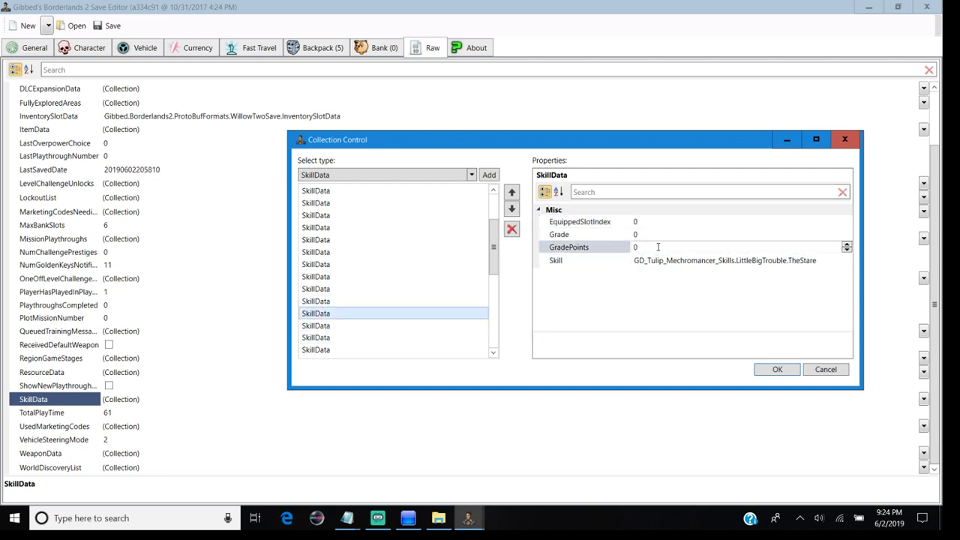
left_click(318, 327)
left_click(318, 326)
scroll(318, 330, "down", 1)
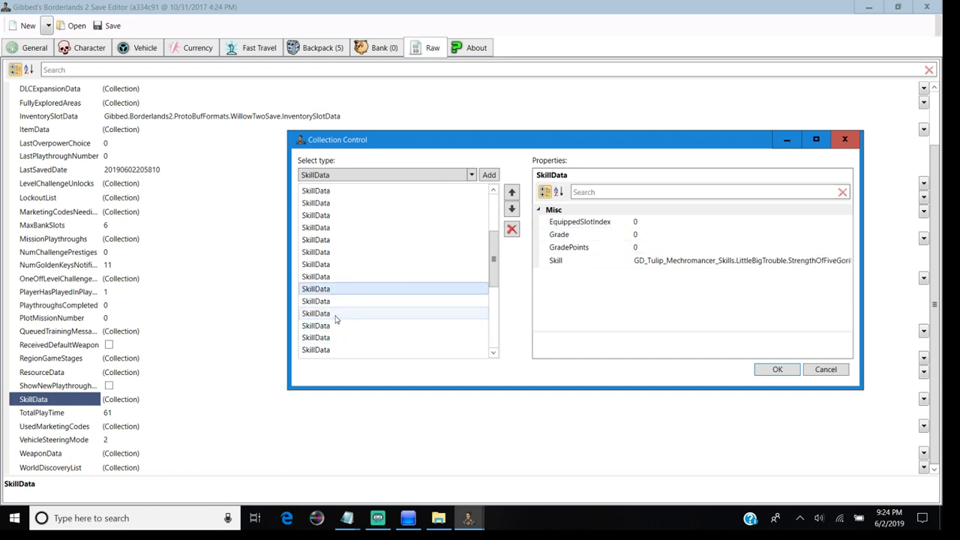
Set the Grade to 5 for the ElectricalBurn, ShockAndAAAGGG and EvilEnchantress skills in the LittleBigTrouble tree.
left_click(315, 303)
left_click(673, 234)
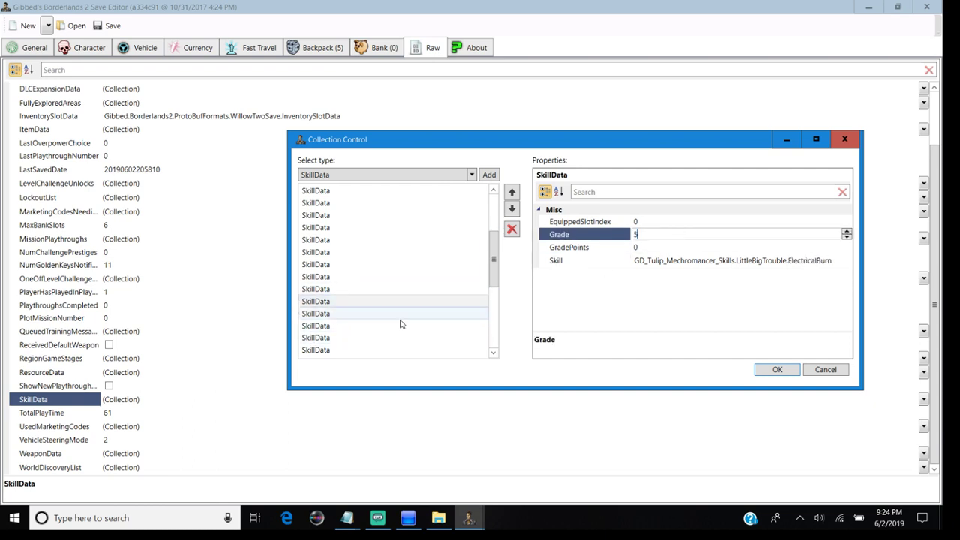
left_click(318, 314)
left_click(697, 234)
type("5")
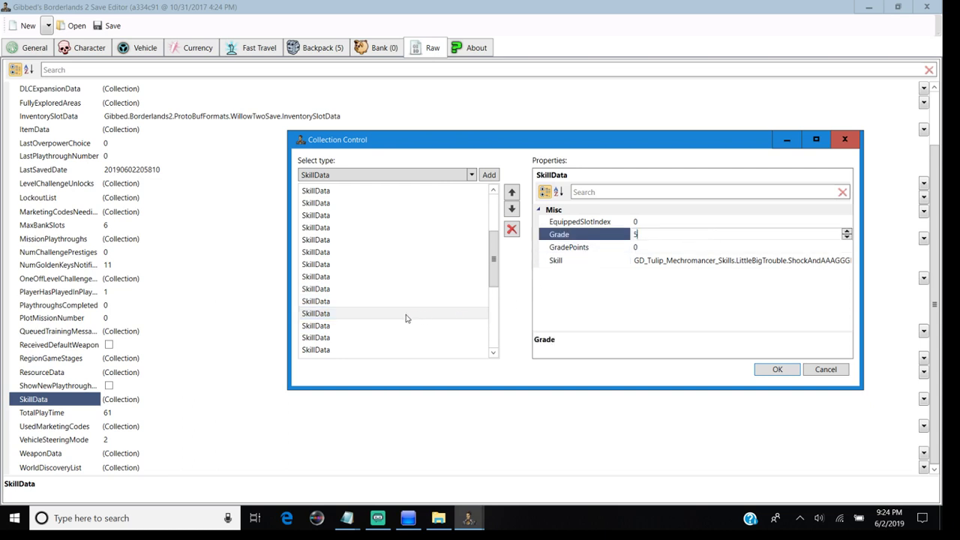
left_click(323, 327)
left_click(665, 247)
left_click(614, 235)
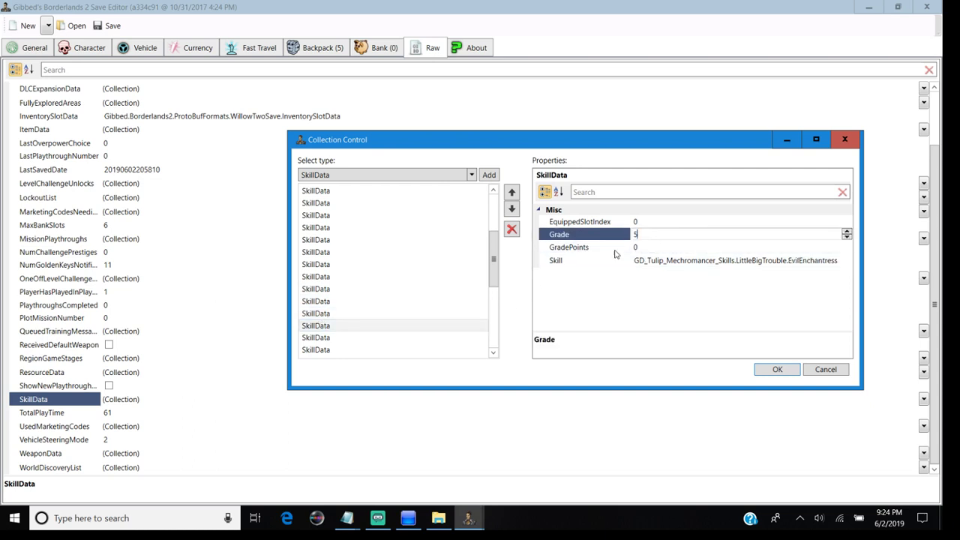
Check the Grade values of the OneTwoBoom, ElectricalBurn, ShockAndAAAGGG and EvilEnchantress entries to locate the last edited skill.
left_click(324, 338)
scroll(330, 337, "down", 3)
left_click_drag(322, 218, 318, 193)
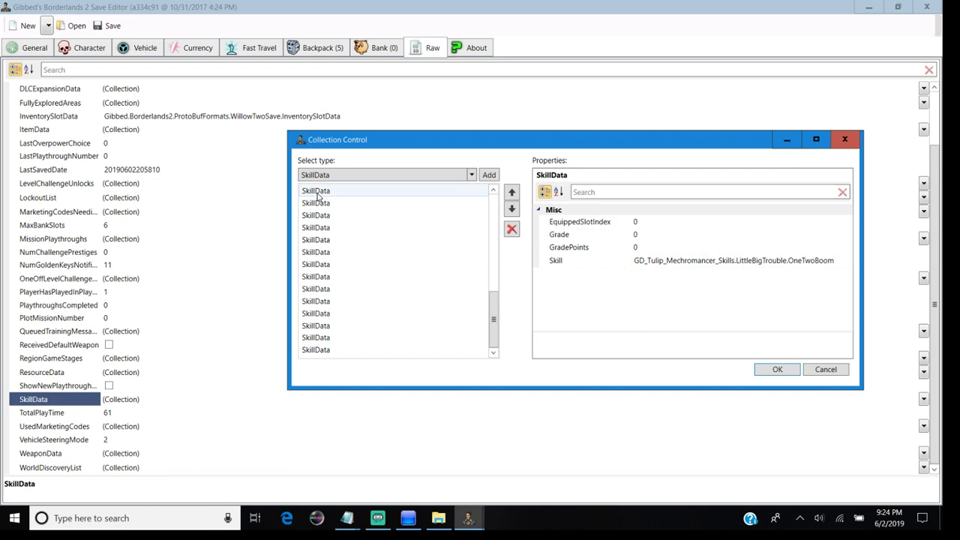
scroll(318, 193, "up", 2)
left_click(330, 228)
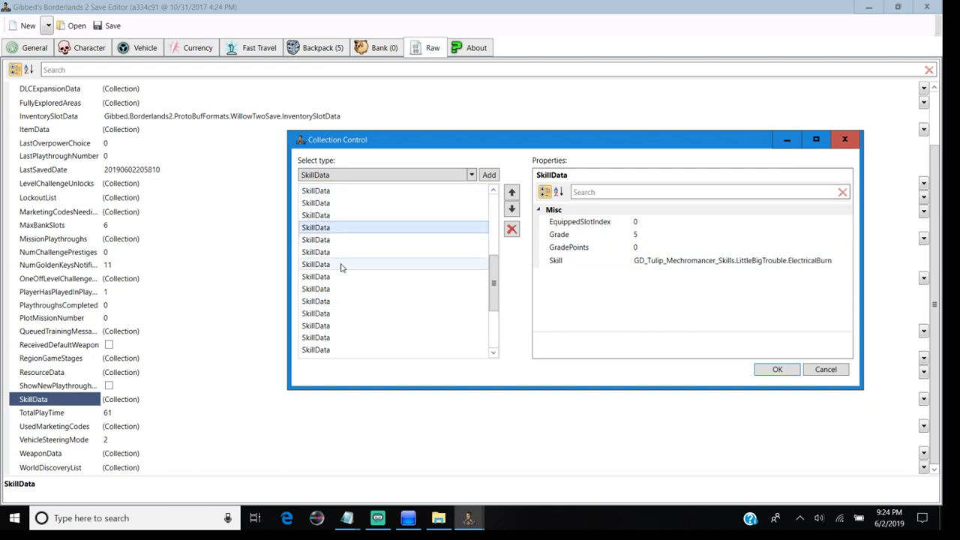
left_click(318, 240)
left_click(673, 234)
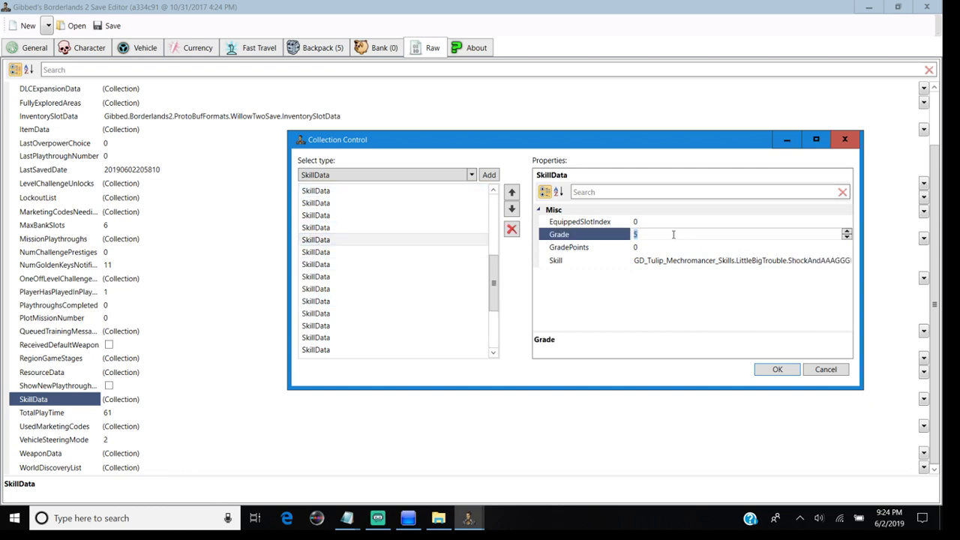
left_click(317, 252)
left_click(686, 246)
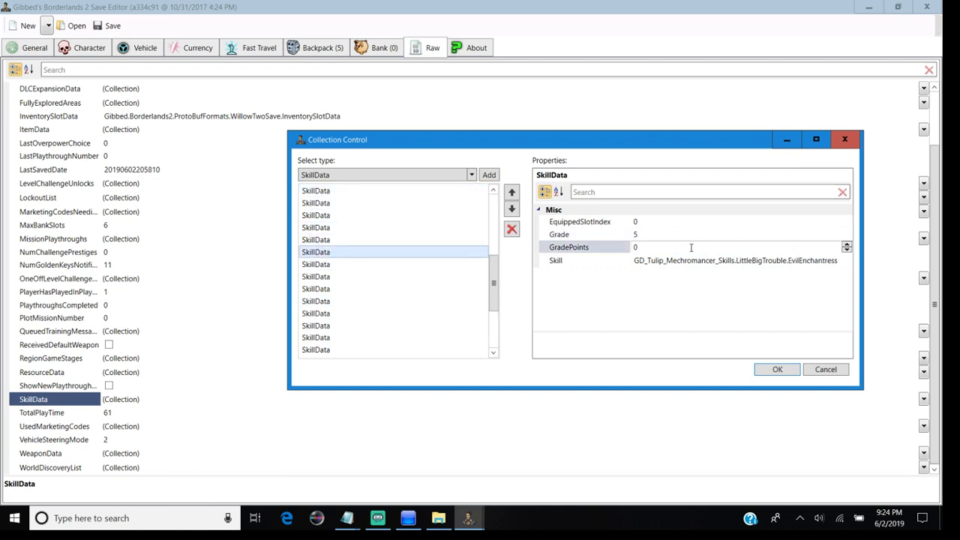
Set the Grade to 5 for the OneTwoBoom, WiresDontTalk and InterspersedOutburst skills in the LittleBigTrouble tree.
left_click(317, 270)
left_click(647, 235)
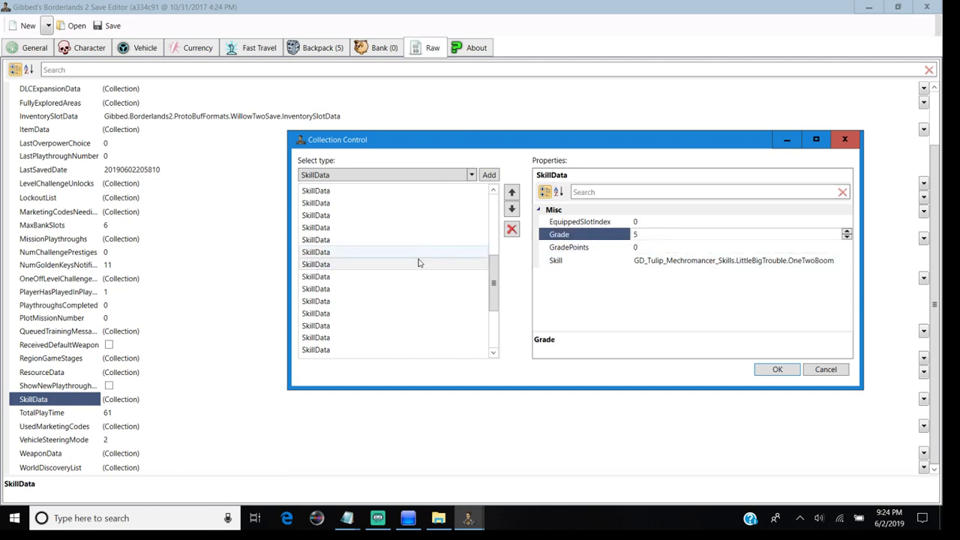
left_click(321, 277)
left_click(677, 233)
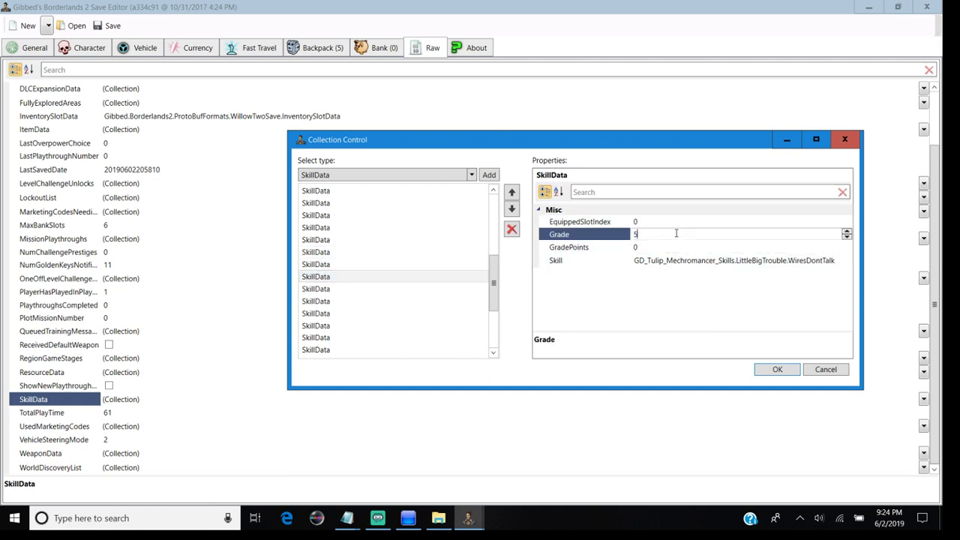
left_click(315, 289)
left_click(606, 234)
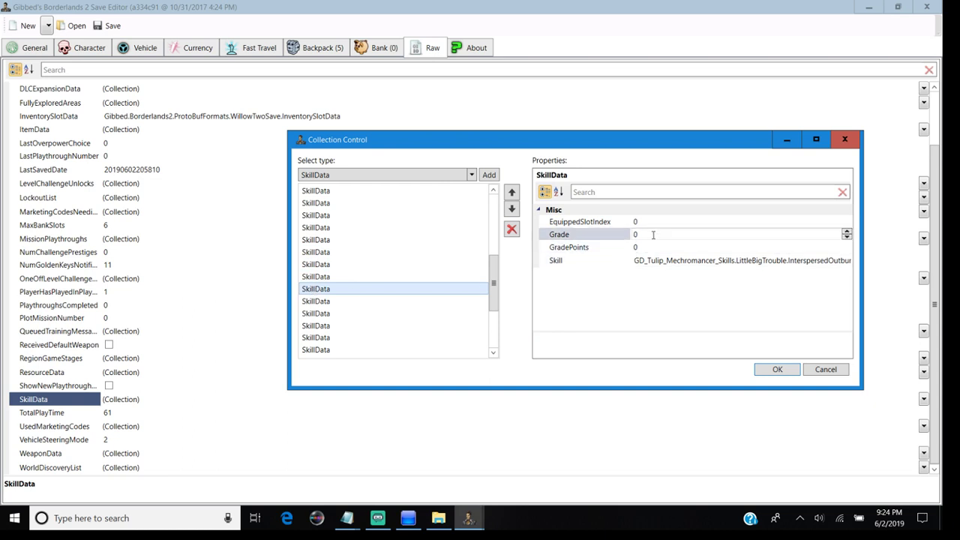
Set the Grade to 5 for LittleBigTrouble's LightningStrike and MakeItSparkle and for EmbraceChaos's SmallerLighterFaster.
left_click(321, 300)
left_click(606, 234)
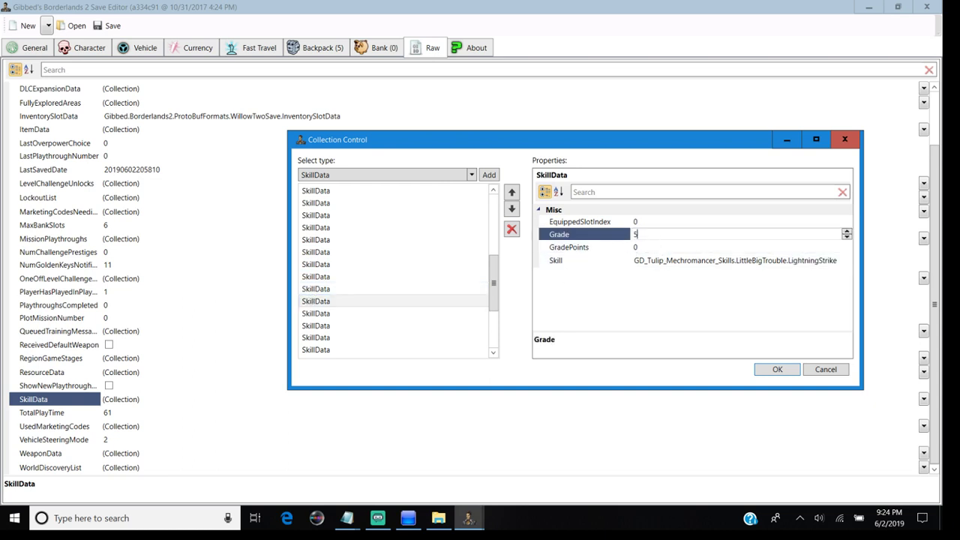
left_click(317, 314)
left_click(554, 234)
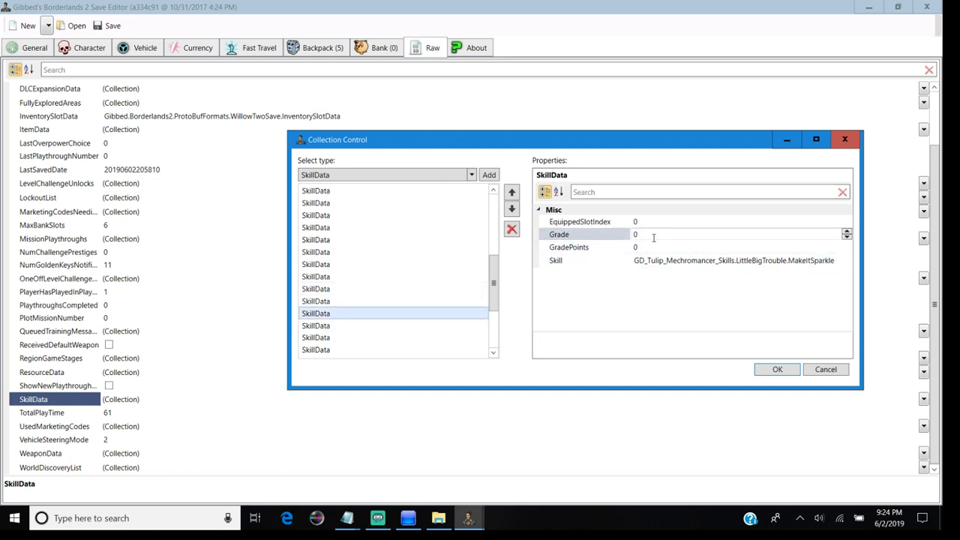
left_click(363, 325)
scroll(375, 327, "down", 3)
left_click(554, 234)
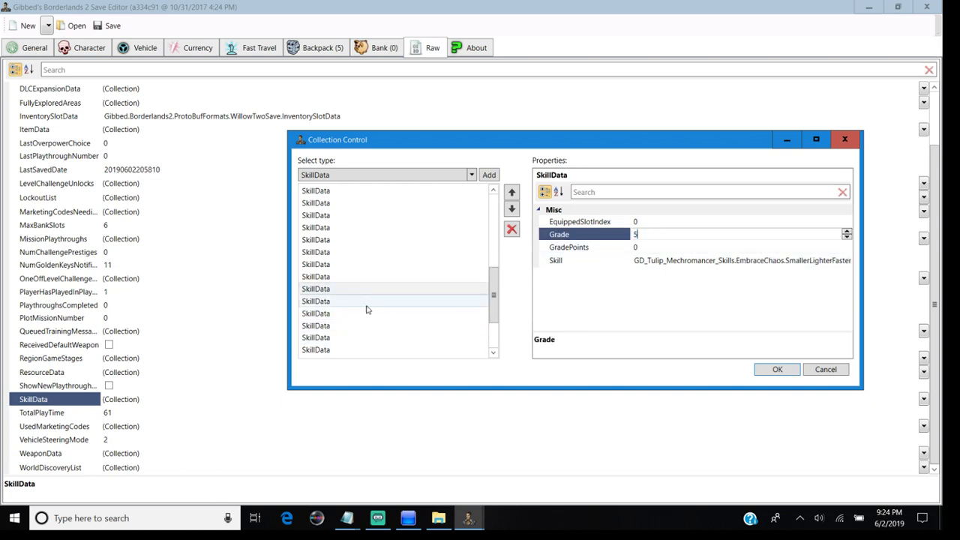
Set the Grade to 5 for the Anarchy, PreshrunkCyberpunk and RobotRampage skills in the EmbraceChaos tree.
left_click(319, 301)
left_click(555, 234)
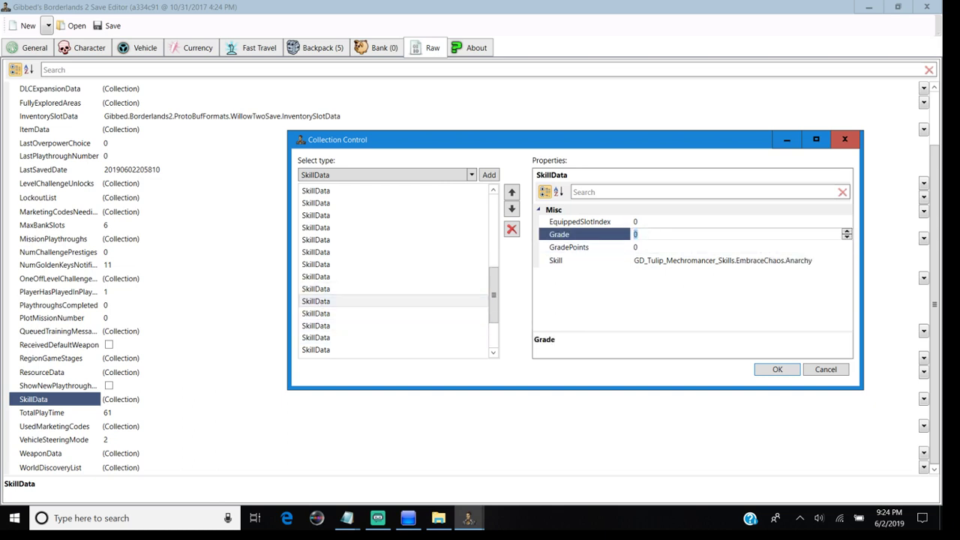
left_click(323, 313)
left_click(686, 233)
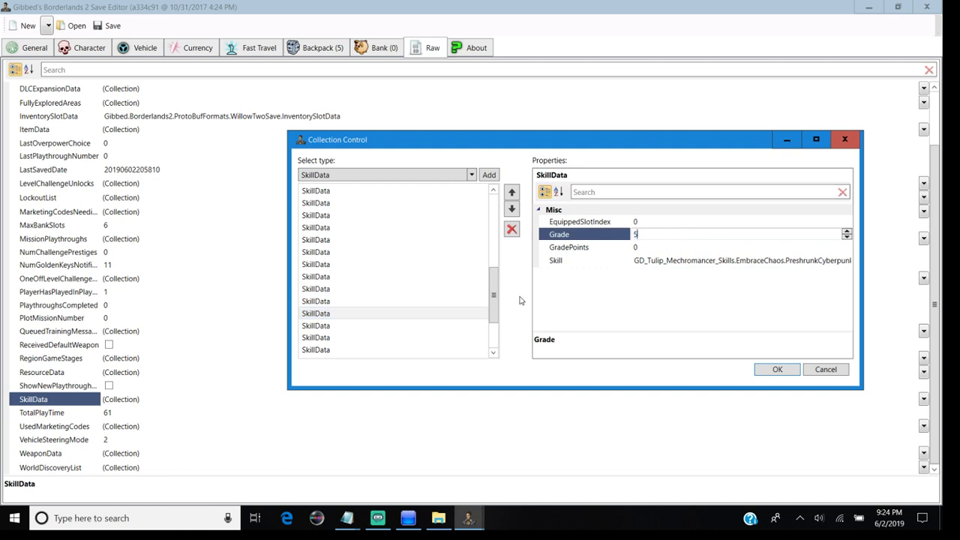
left_click(330, 324)
scroll(337, 322, "down", 2)
left_click(555, 234)
left_click(657, 234)
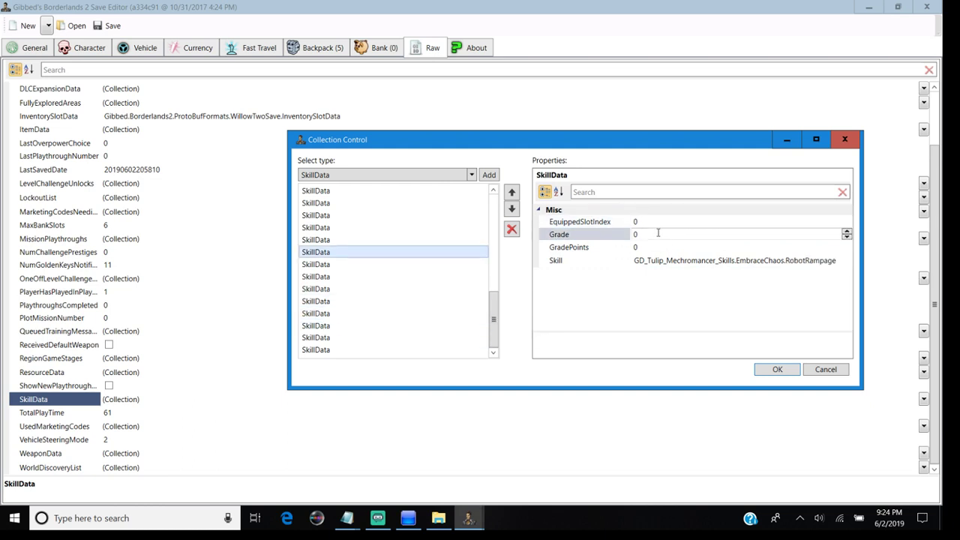
type("5")
Set the Grade to 5 for the BloodSoakedShields, AnnoyedAndroid and Discord skills in the EmbraceChaos tree.
left_click(330, 264)
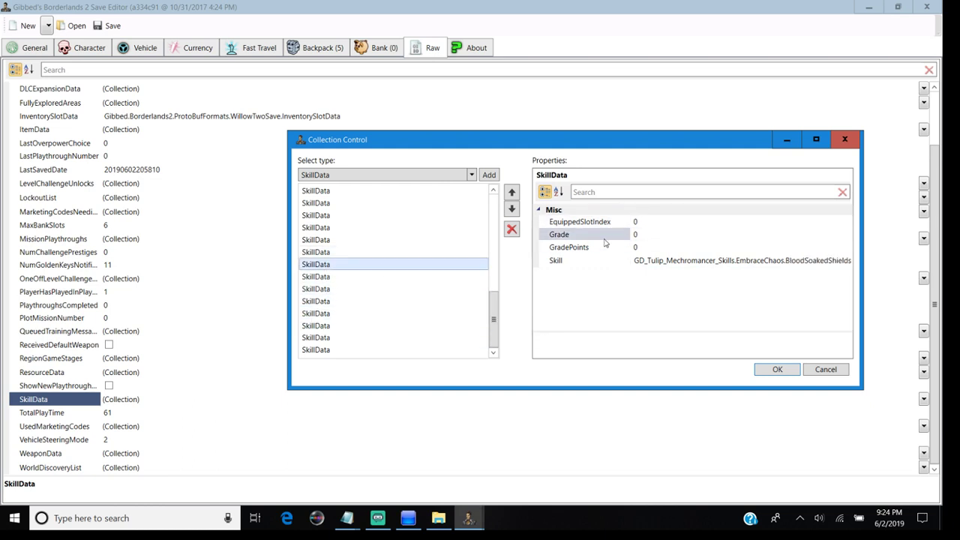
left_click(650, 234)
type("5")
left_click(328, 277)
left_click(656, 235)
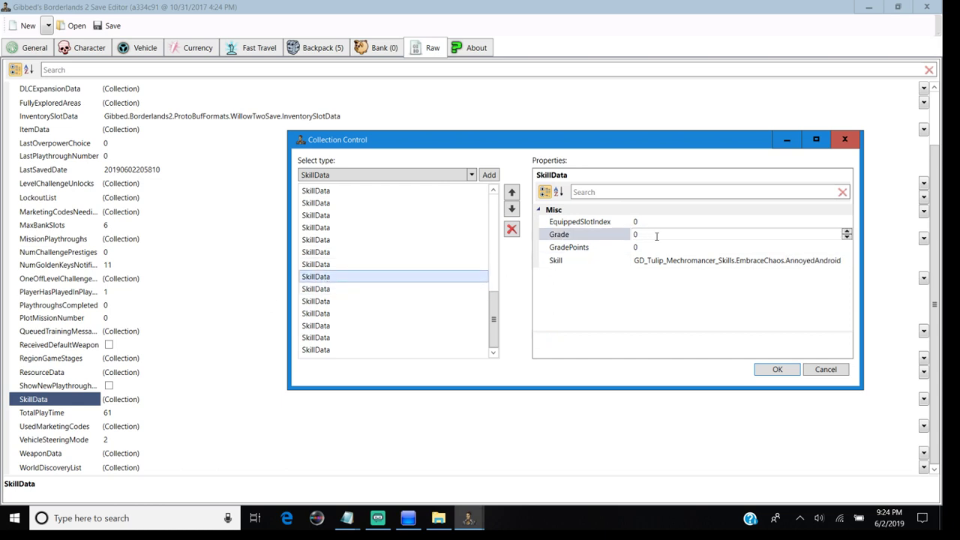
left_click(315, 289)
left_click(628, 234)
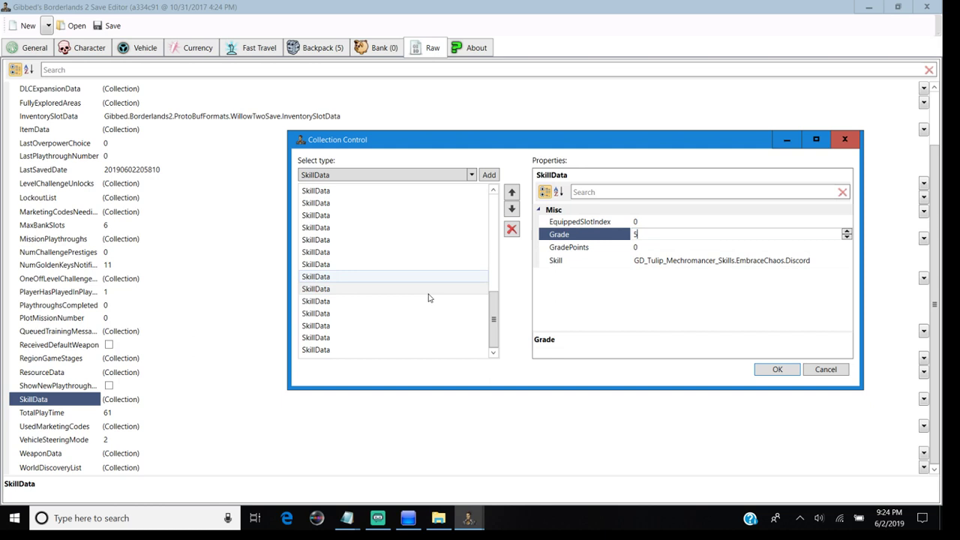
Set the Grade to 5 for the TypecastIconoclast and RationalAnarchist skills in the EmbraceChaos tree.
left_click(317, 301)
left_click(644, 261)
left_click(645, 234)
type("5")
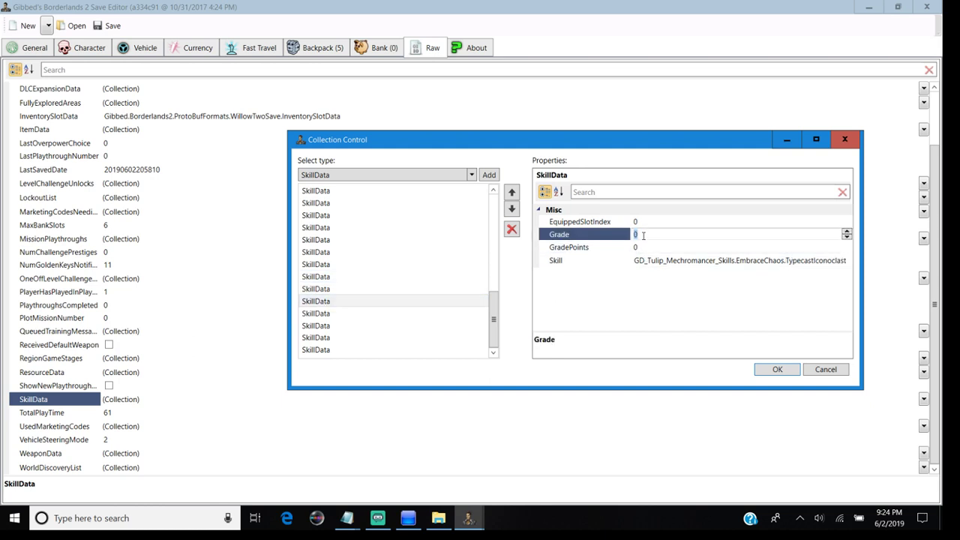
left_click(313, 312)
left_click(552, 261)
left_click(611, 234)
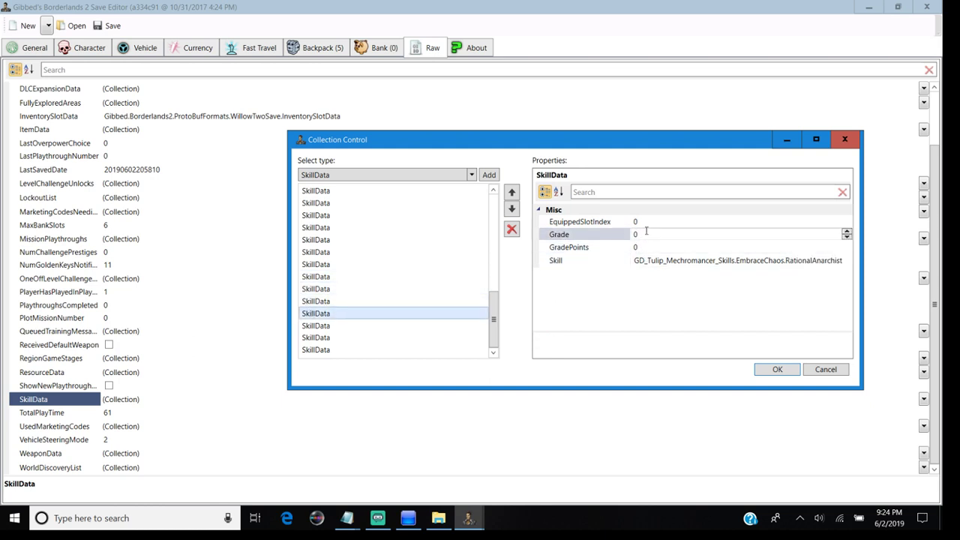
type("5")
left_click(332, 315)
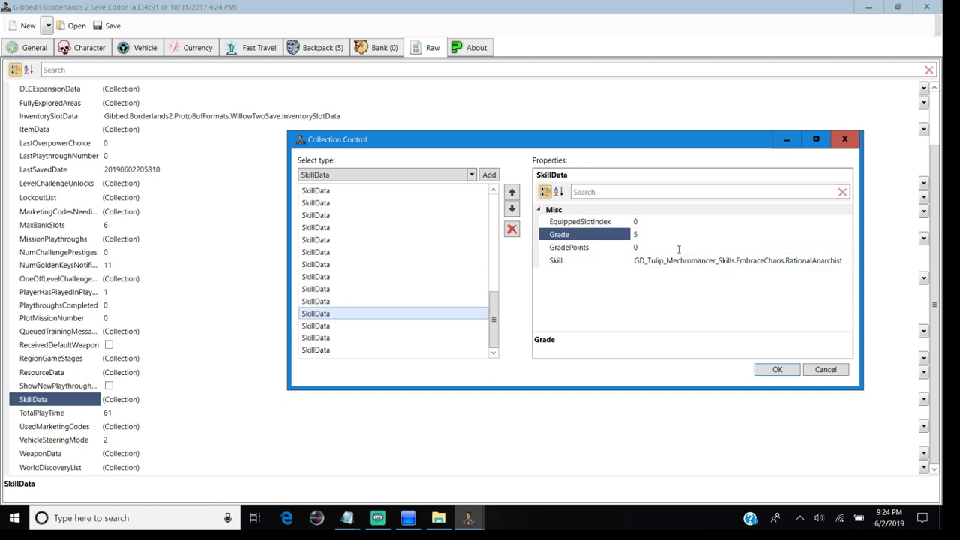
Set the Grade to 5 for the DeathFromAbove, TheNthDegree and WithClaws skills in the EmbraceChaos tree.
left_click(337, 325)
left_click(646, 235)
type("5")
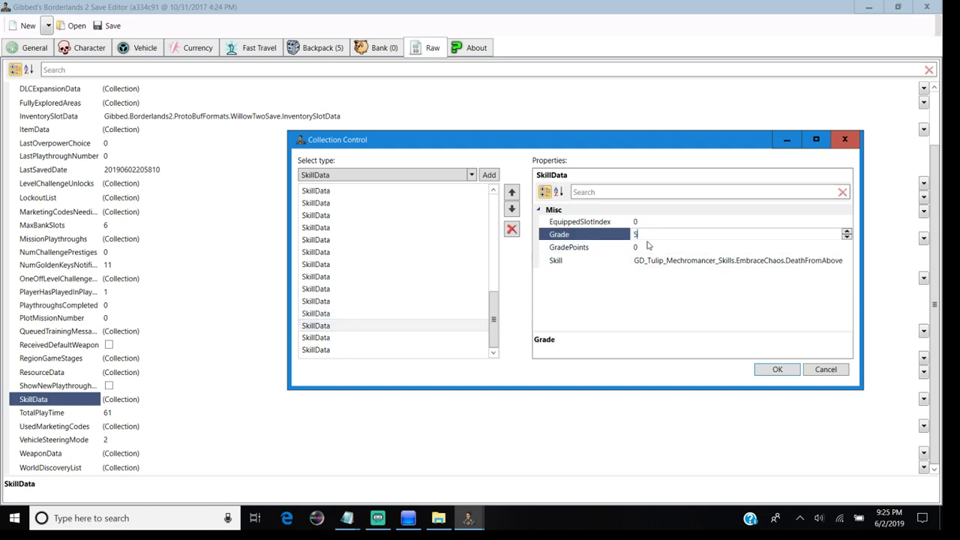
left_click(326, 330)
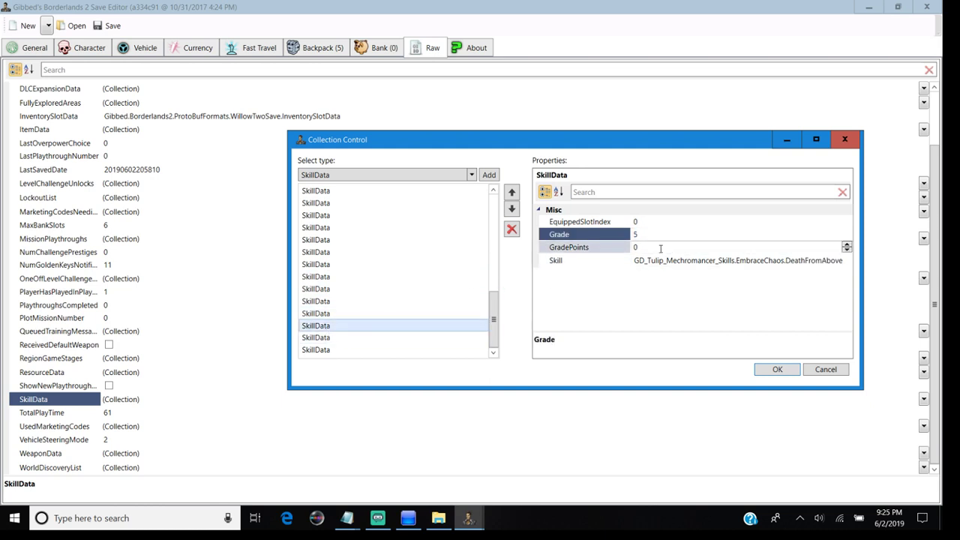
left_click(364, 335)
left_click(664, 234)
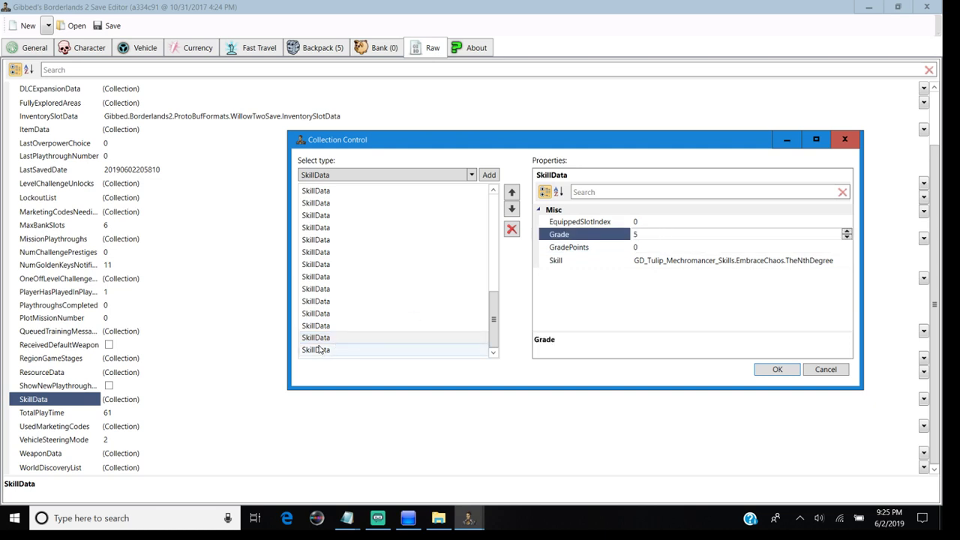
left_click(319, 350)
left_click(600, 260)
left_click(606, 235)
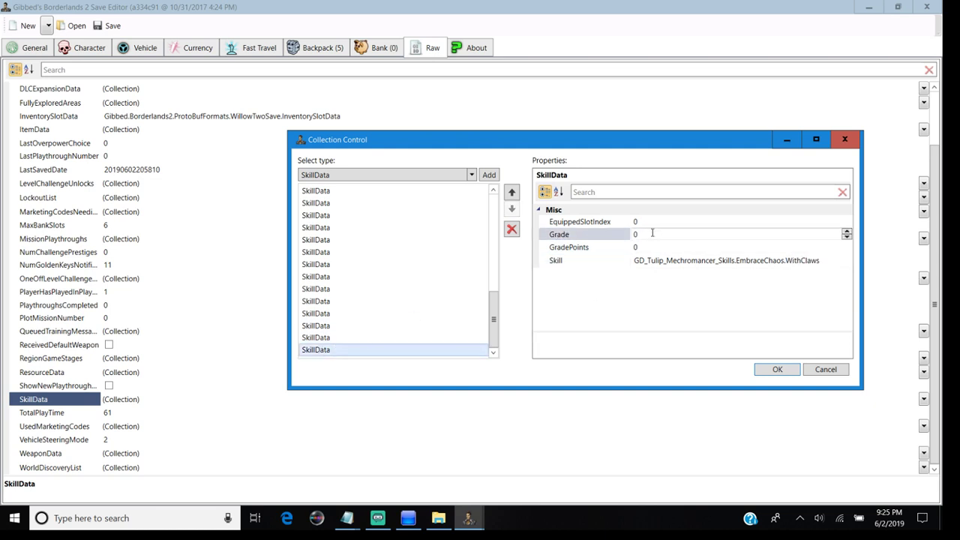
Review the Grade values of the EmbraceChaos skills from WithClaws back up to SmallerLighterFaster.
left_click(326, 338)
left_click(324, 349)
left_click(323, 337)
left_click(319, 327)
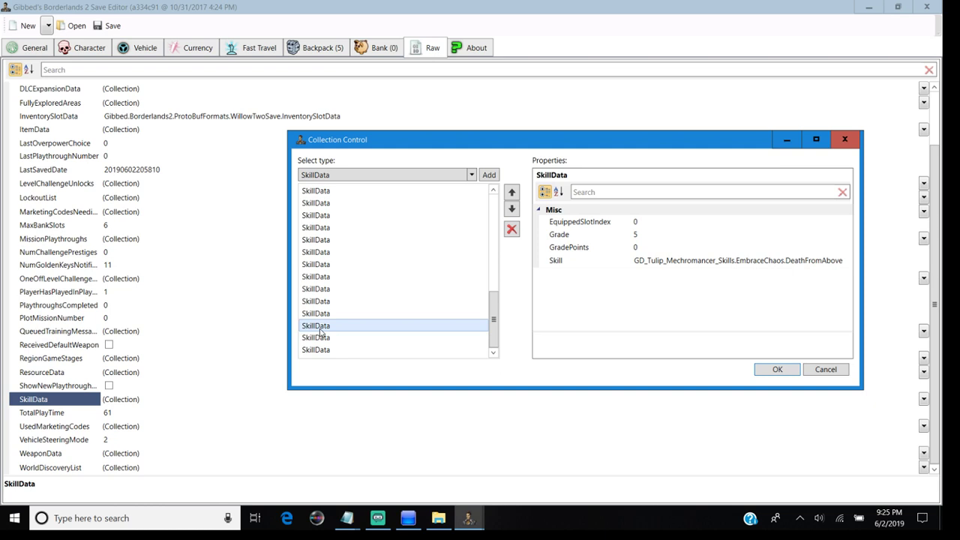
key("Up")
key("Up")
key("Up")
key("Up")
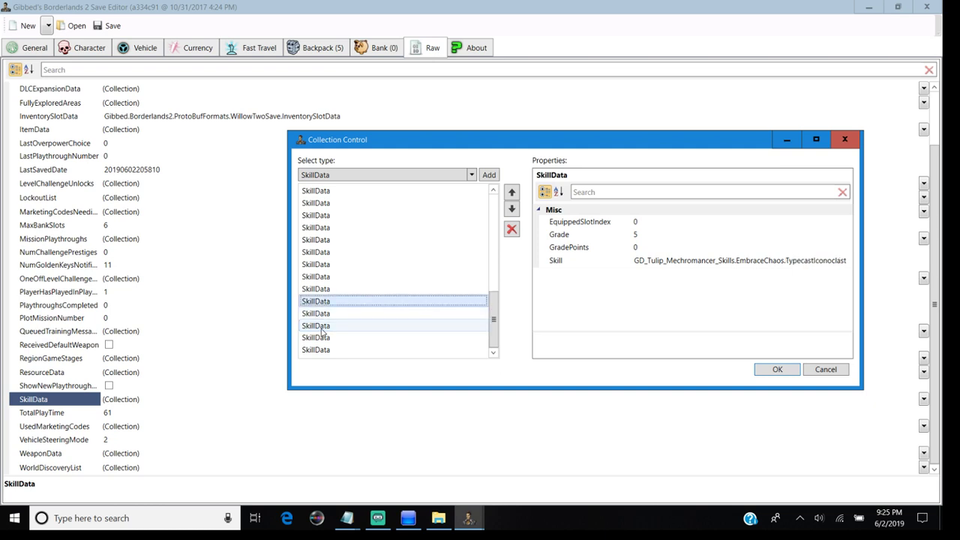
key("Up")
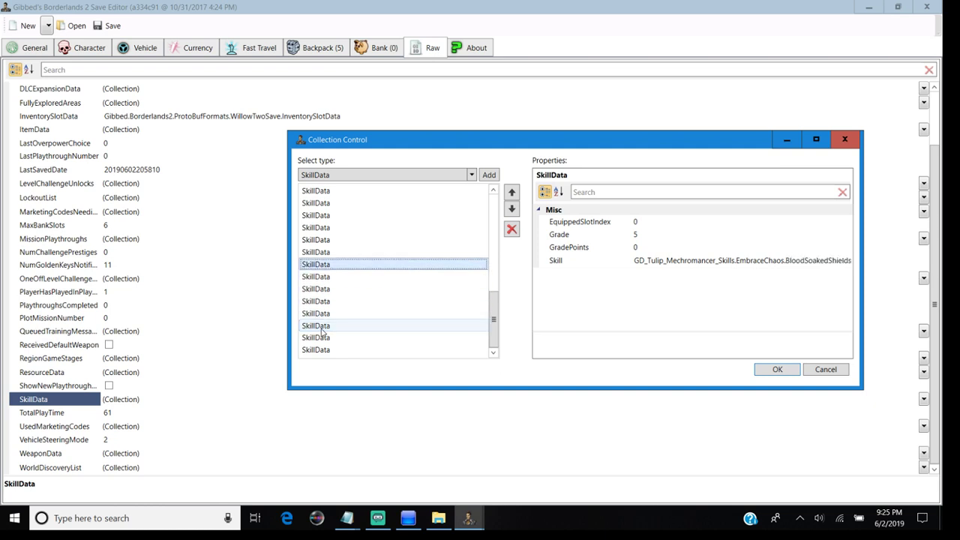
key("Up")
key("Up")
key("Up")
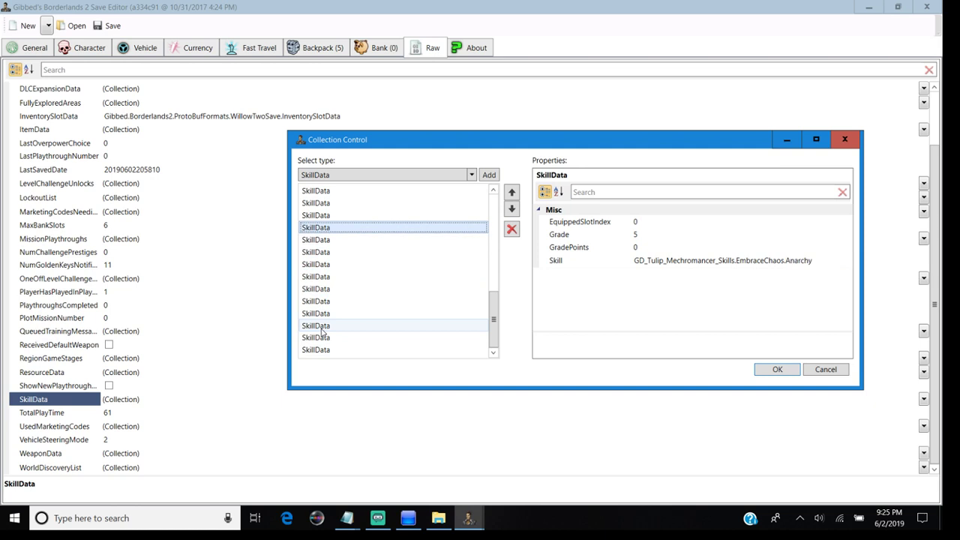
key("Up")
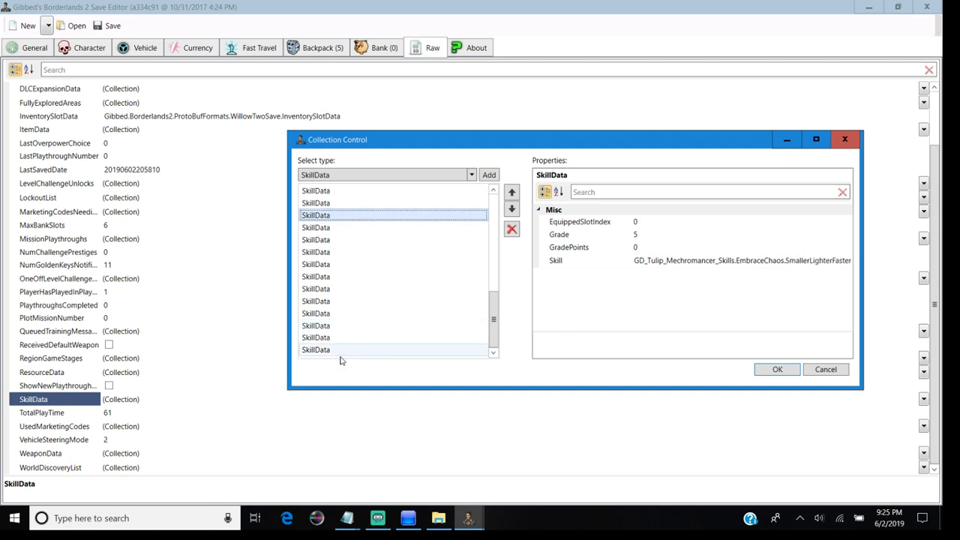
Accept the SkillData edits and open the ResourceData collection.
left_click(643, 234)
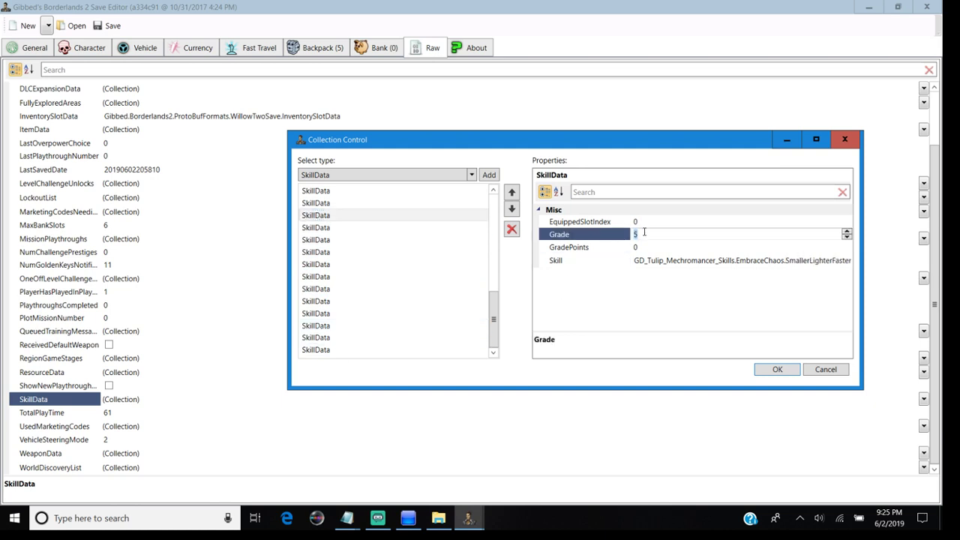
left_click(778, 370)
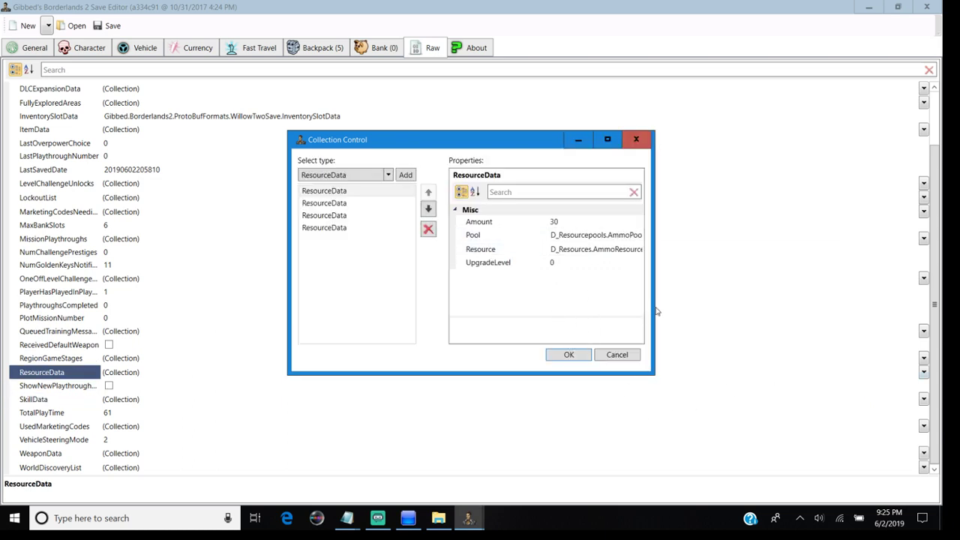
left_click_drag(653, 307, 704, 305)
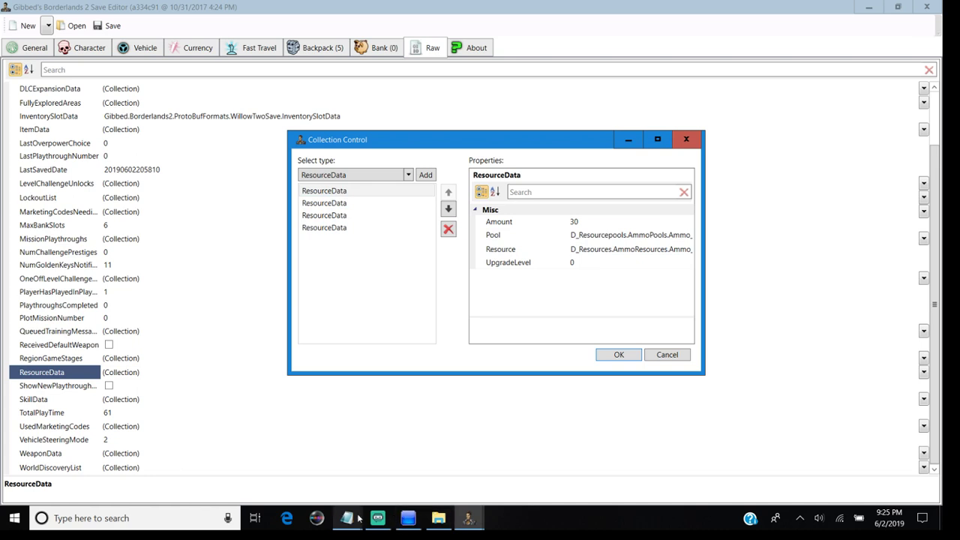
Switch to the NEW AMMO GLITCH.txt notes in Notepad and copy the combat rifle ammo value 1.4E+09.
mouse_move(346, 517)
left_click(302, 486)
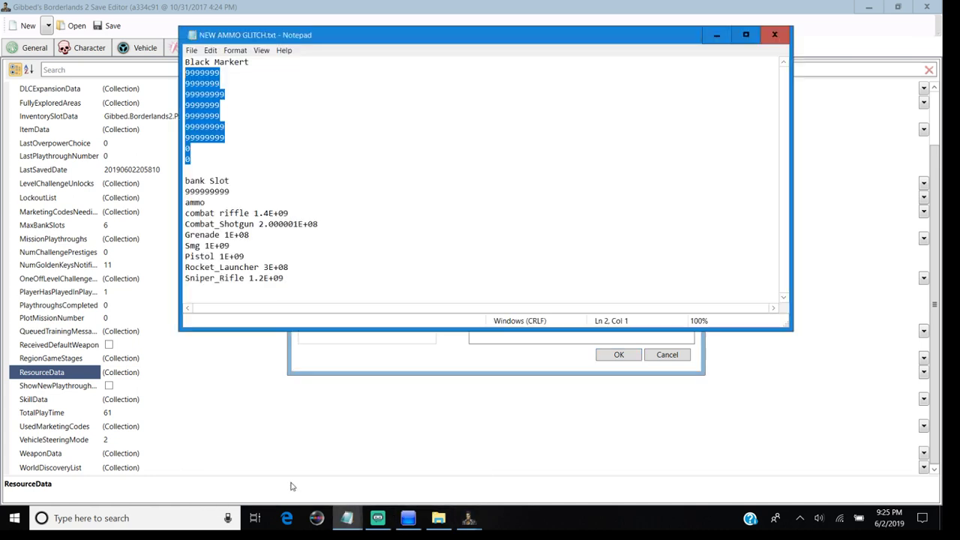
left_click(255, 183)
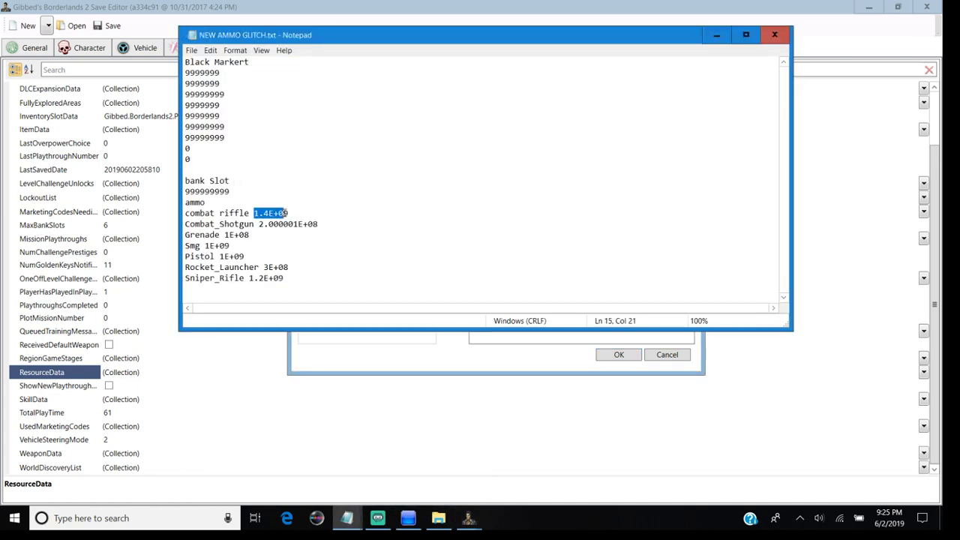
right_click(289, 214)
left_click(162, 242)
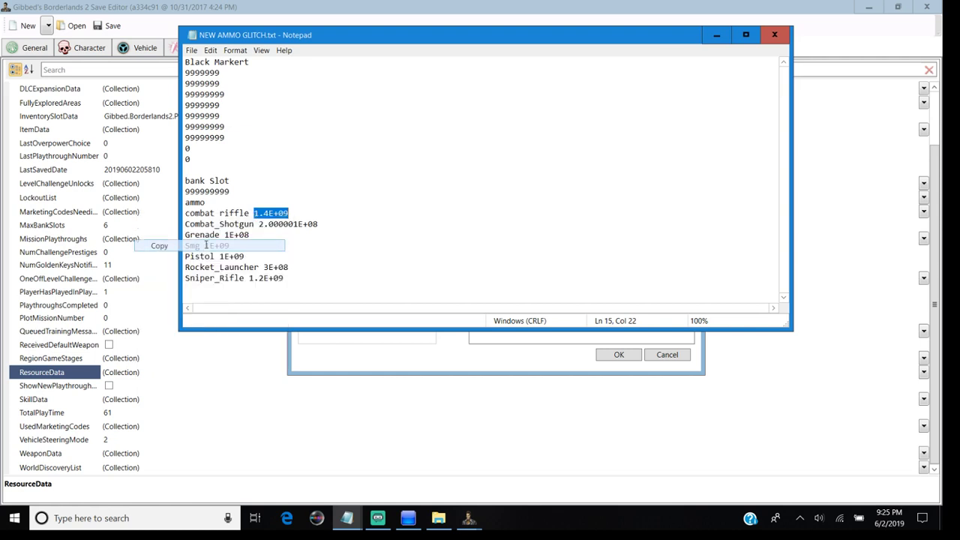
Return to the save editor and paste 1.4E+09 as the Amount of the first ResourceData entry.
left_click(716, 34)
left_click(574, 221)
right_click(576, 222)
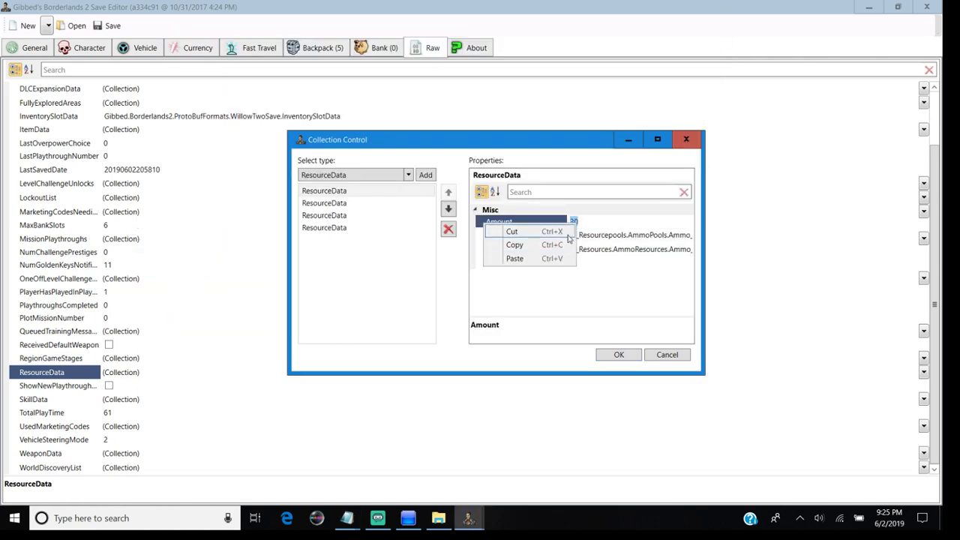
left_click(514, 258)
left_click(545, 263)
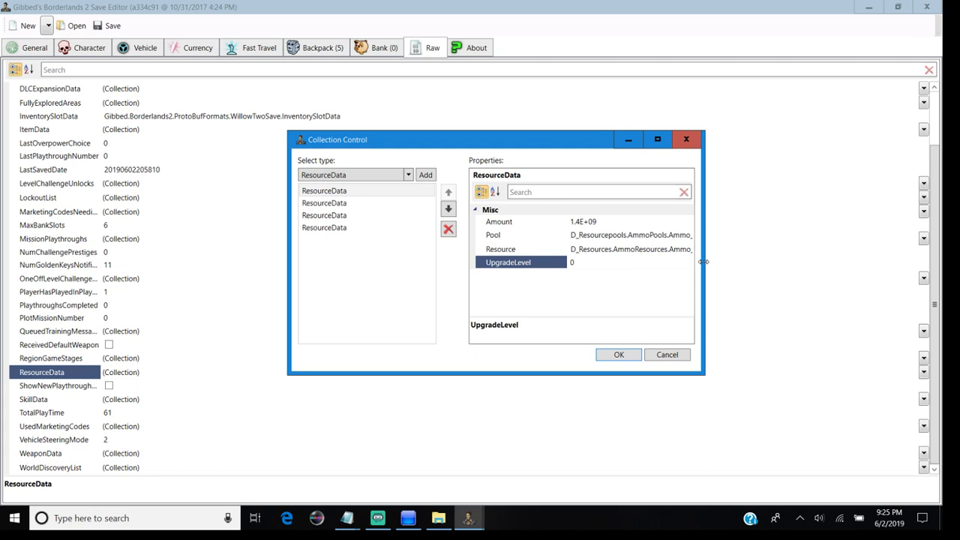
Widen the Collection Control dialog to show the full resource paths and select the second ResourceData entry.
left_click_drag(703, 257, 798, 257)
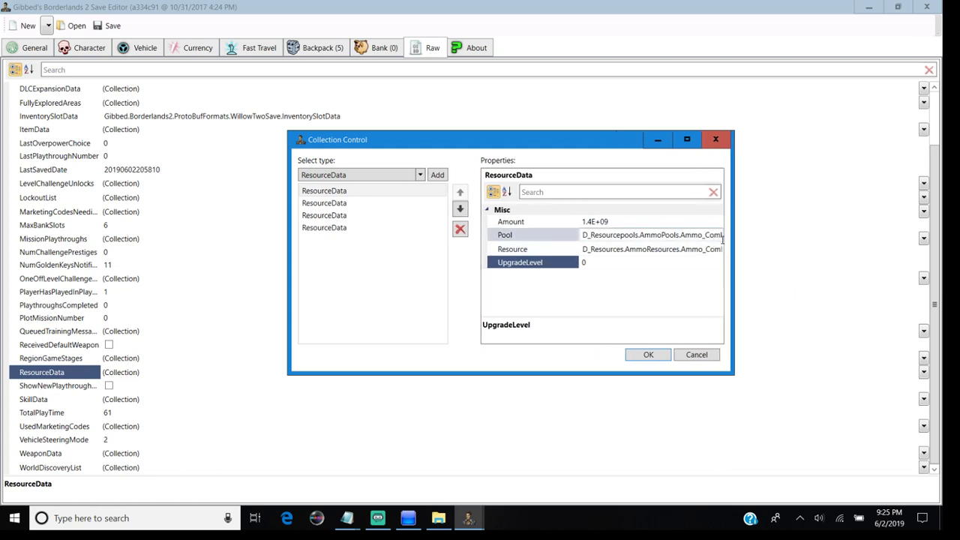
left_click_drag(734, 231, 853, 230)
left_click(325, 205)
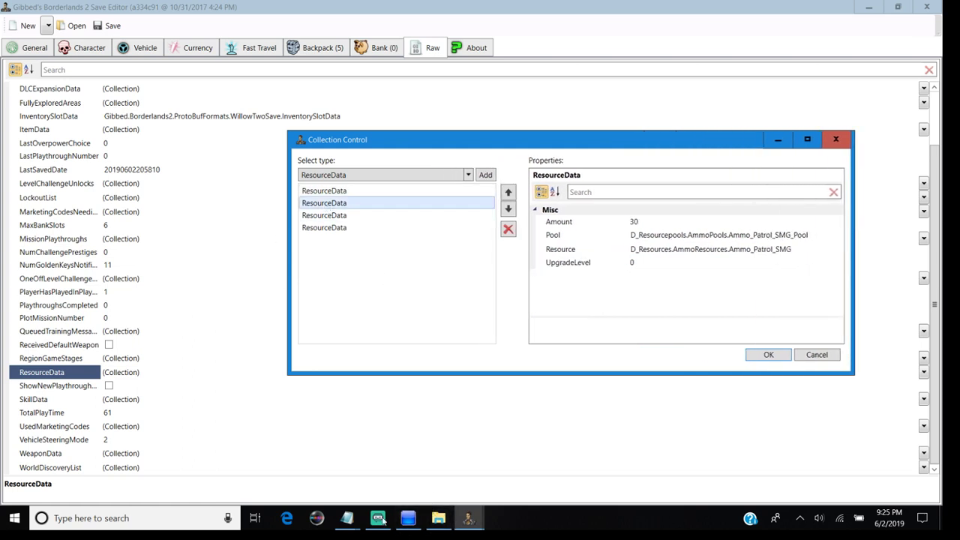
Switch to the NEW AMMO GLITCH.txt notes in Notepad and copy the Smg ammo value 1E+09.
left_click(346, 517)
left_click(288, 476)
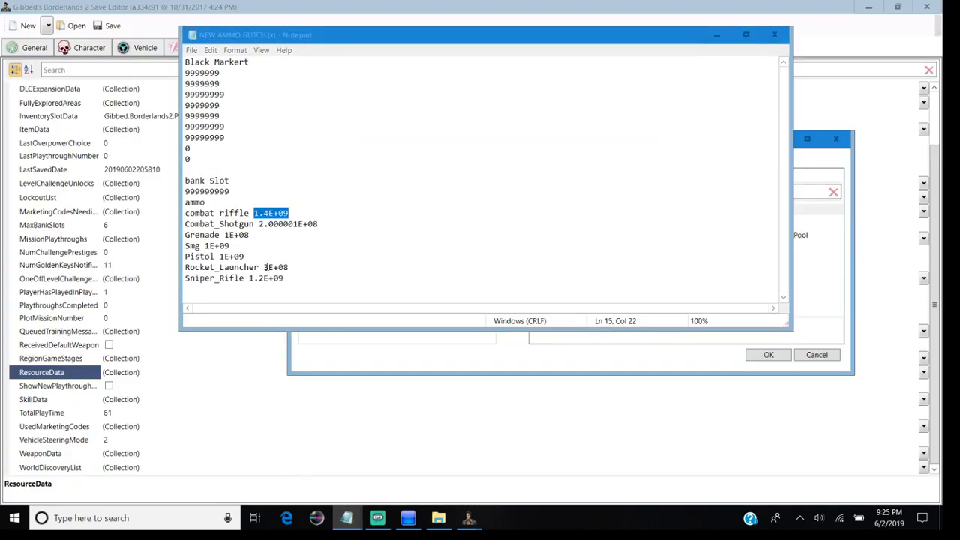
left_click_drag(204, 245, 250, 245)
right_click(213, 245)
left_click(113, 280)
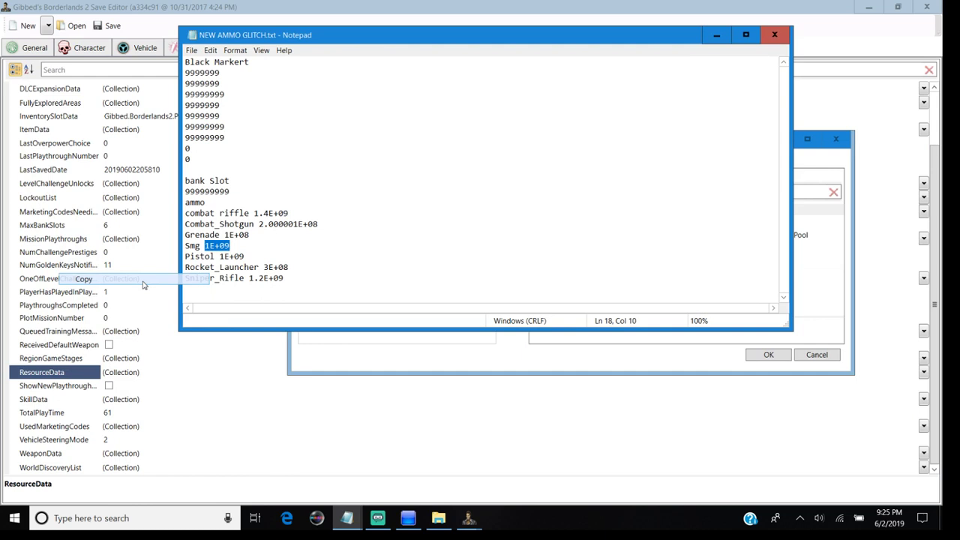
Return to the save editor and paste 1E+09 as the Amount of the Ammo_Patrol_SMG entry.
left_click(716, 34)
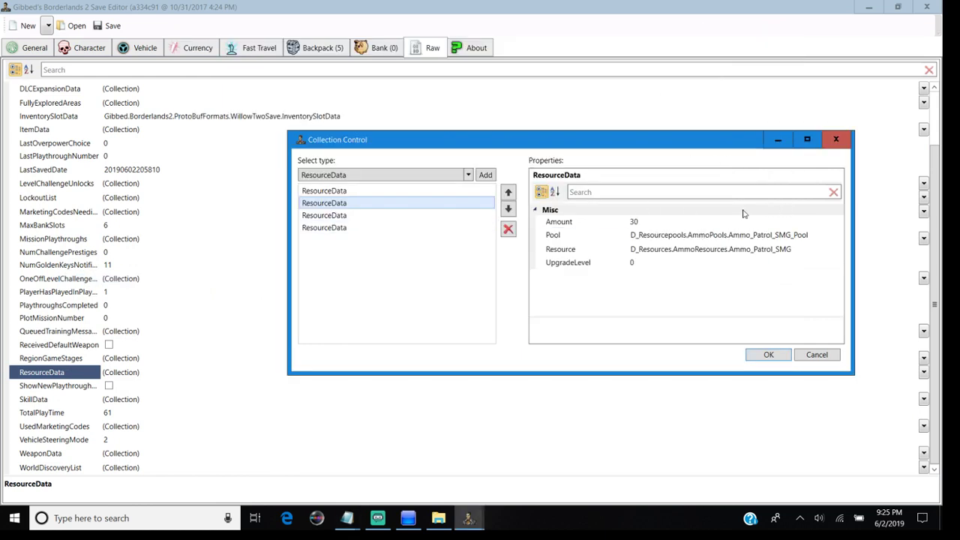
left_click(633, 222)
right_click(634, 222)
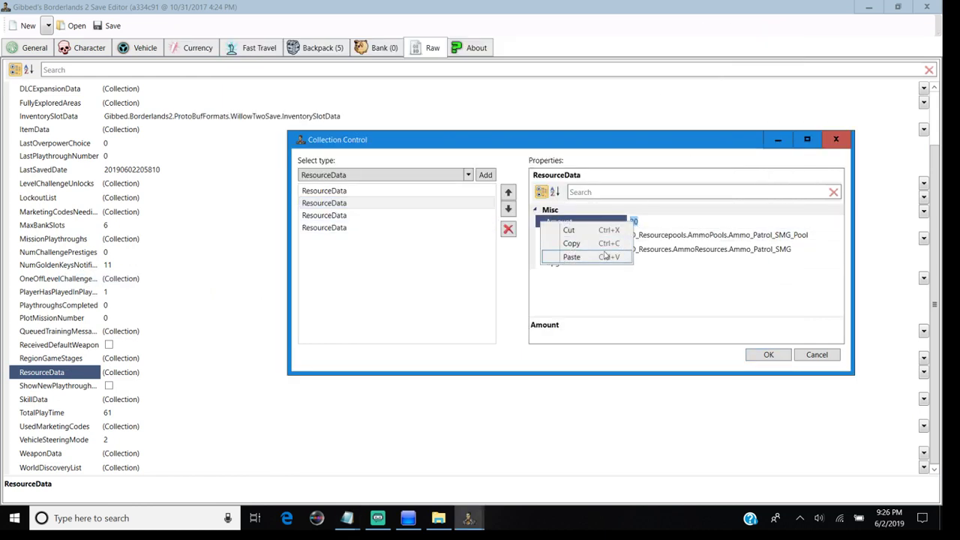
left_click(607, 258)
Select the third ResourceData entry and copy the Pistol ammo value 1E+09 from the NEW AMMO GLITCH.txt notes in Notepad.
mouse_move(347, 517)
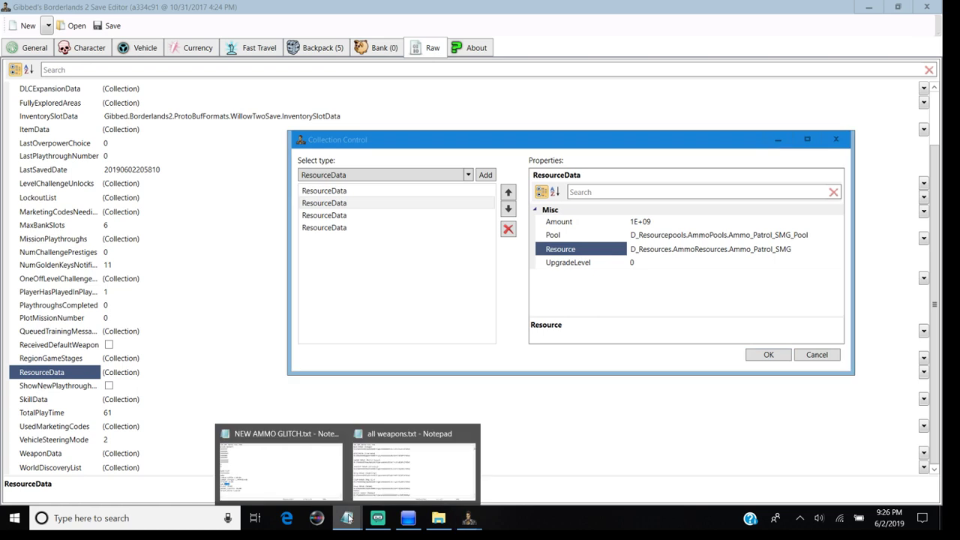
left_click(334, 469)
left_click(381, 373)
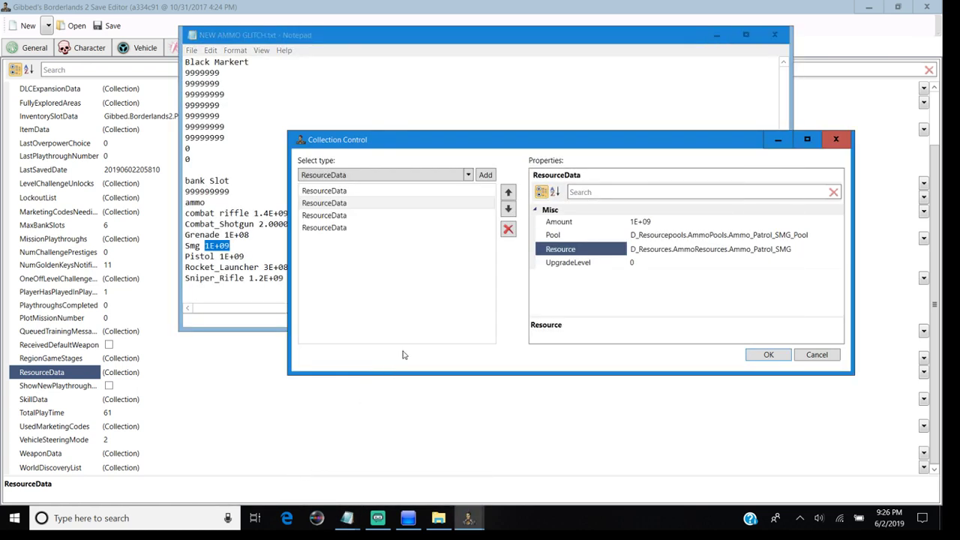
left_click(324, 215)
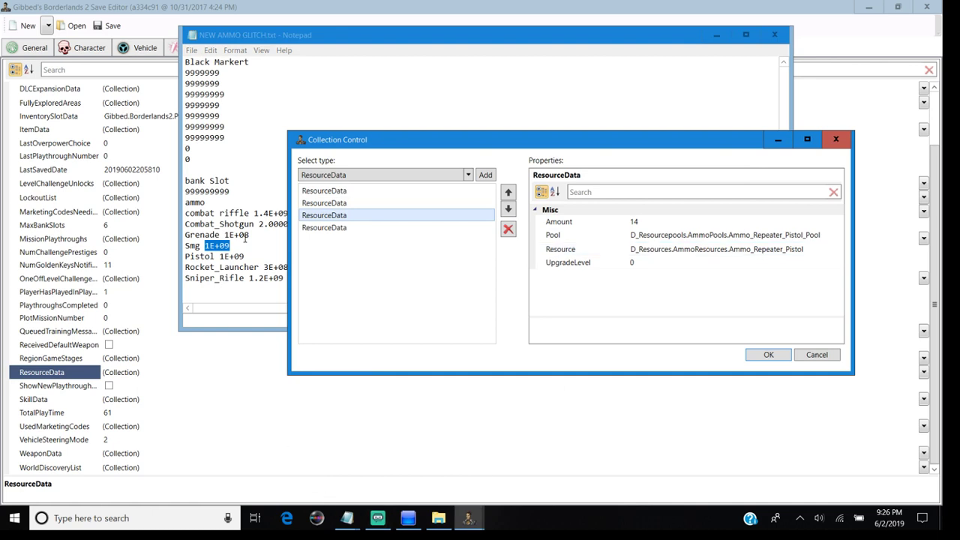
left_click(246, 213)
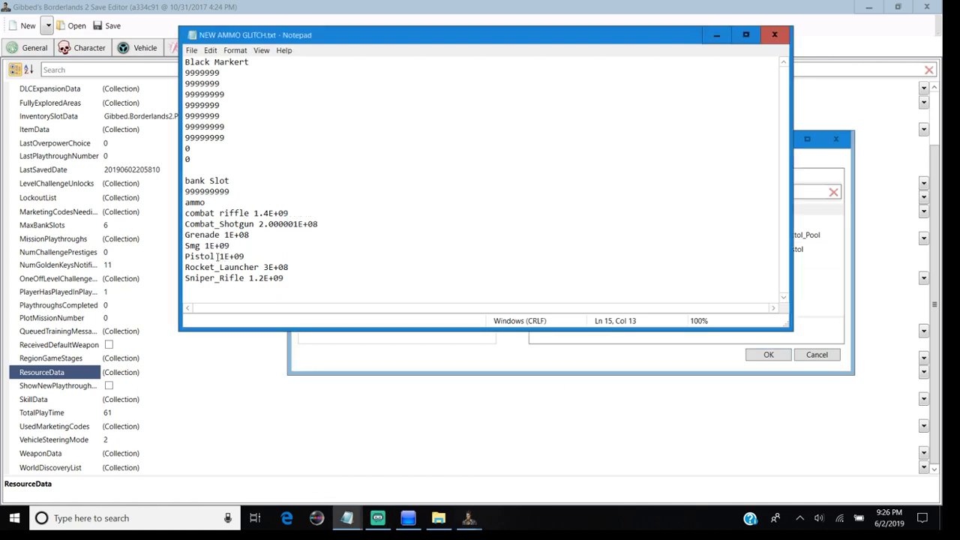
right_click(229, 256)
left_click(141, 287)
Back in the save editor, paste 1E+09 as the Amount of the Ammo_Repeater_Pistol entry.
left_click(646, 249)
left_click(635, 221)
right_click(635, 222)
left_click(593, 257)
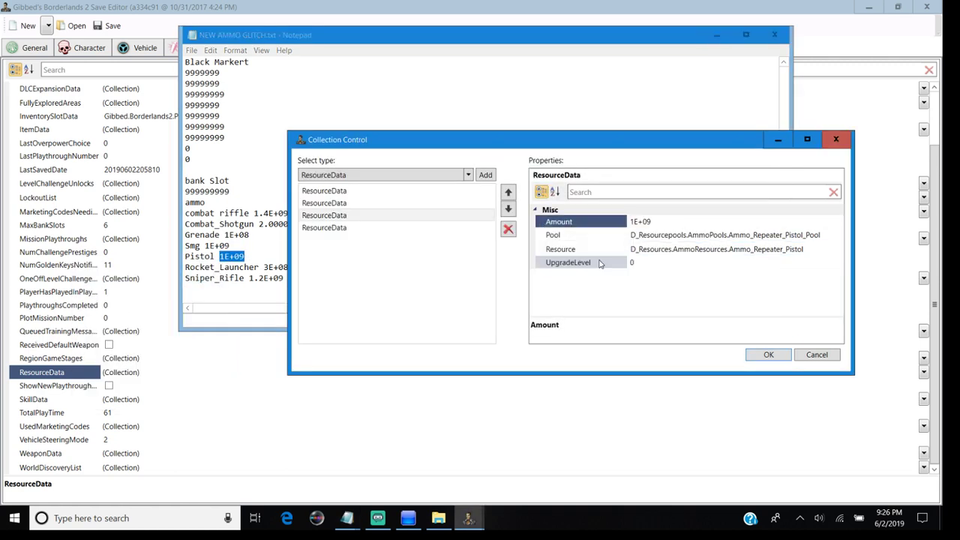
Select the fourth ResourceData entry and copy the Sniper_Rifle ammo value 1.2E+09 from the Notepad notes.
left_click(324, 228)
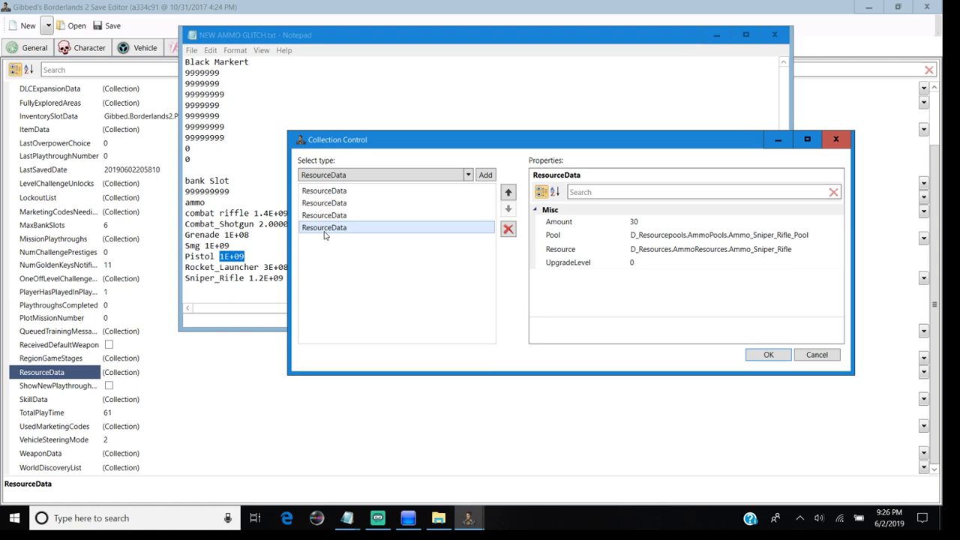
left_click(358, 51)
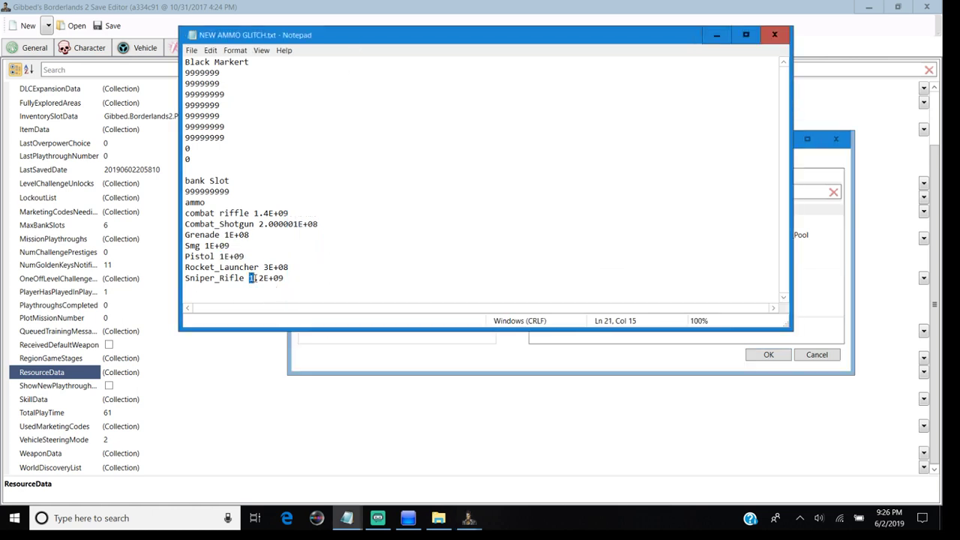
right_click(278, 277)
left_click(180, 317)
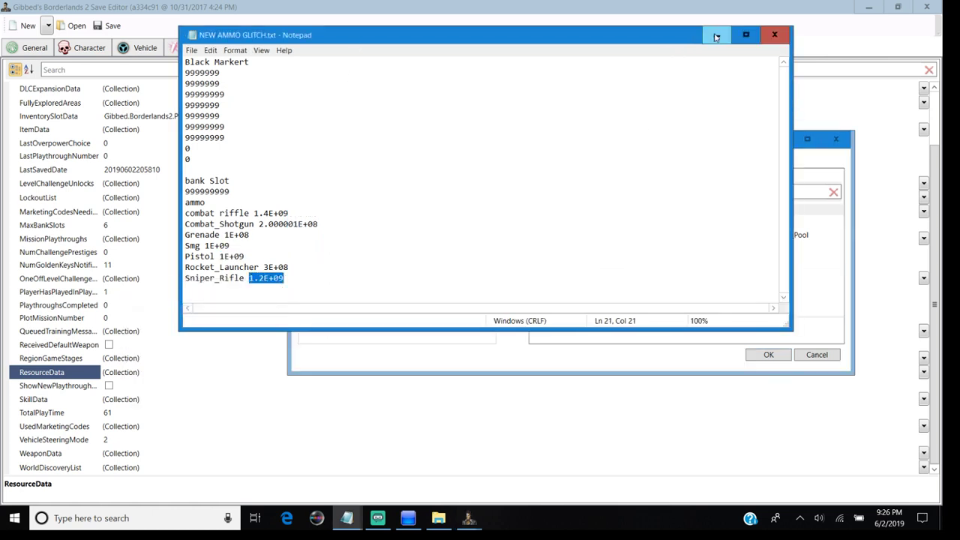
Return to the save editor, paste 1.2E+09 as the Amount of the Ammo_Sniper_Rifle entry and accept the ResourceData edits.
left_click(716, 35)
left_click(632, 221)
right_click(632, 221)
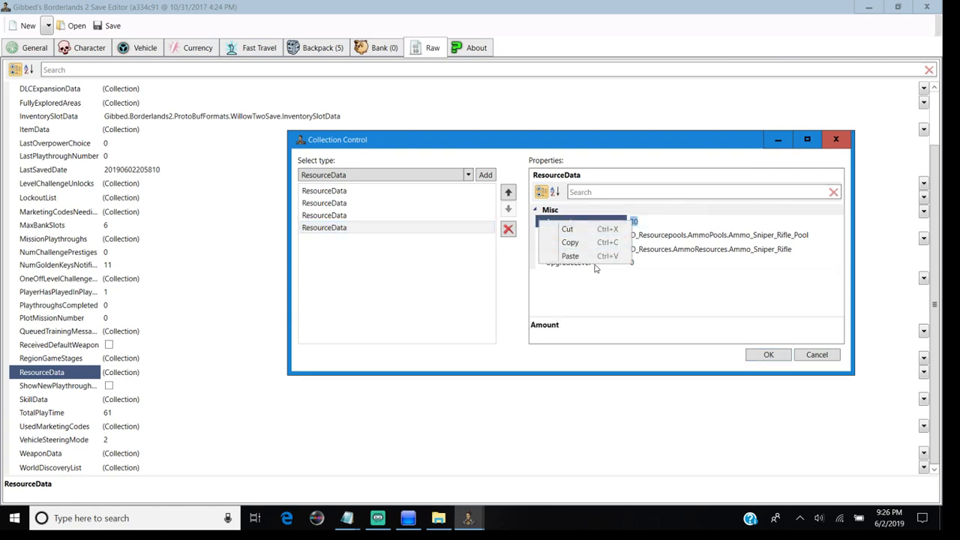
left_click(590, 258)
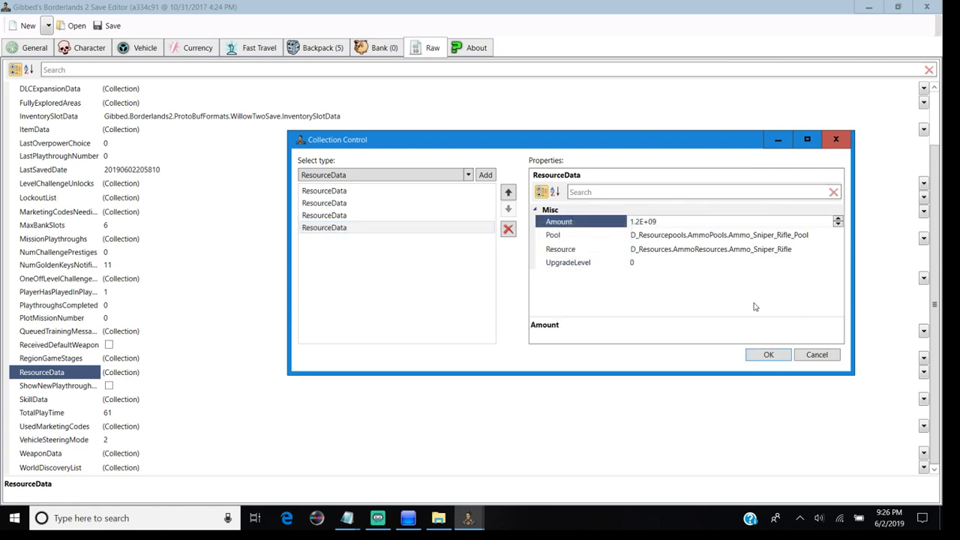
left_click(768, 354)
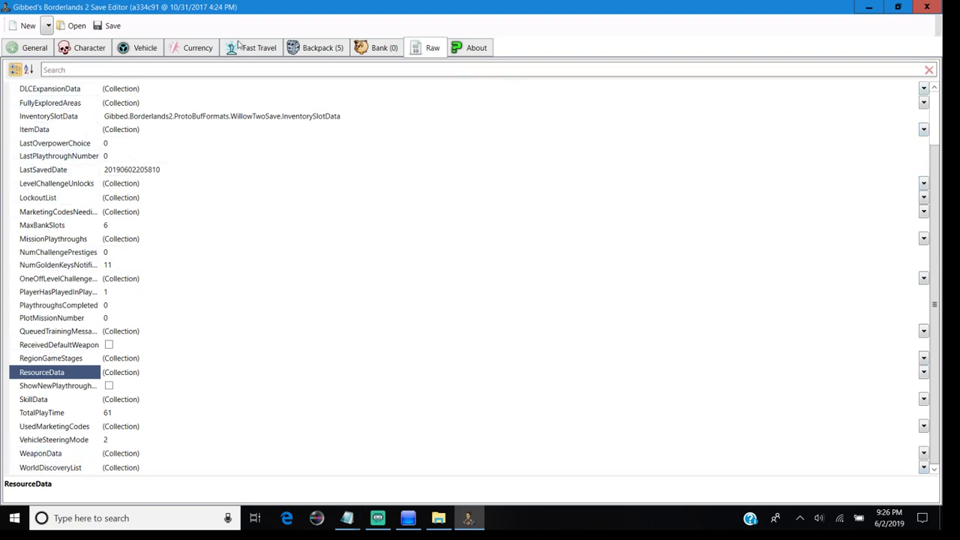
Delete all the equipped gear and the stored weapon from the backpack.
left_click(319, 48)
right_click(36, 164)
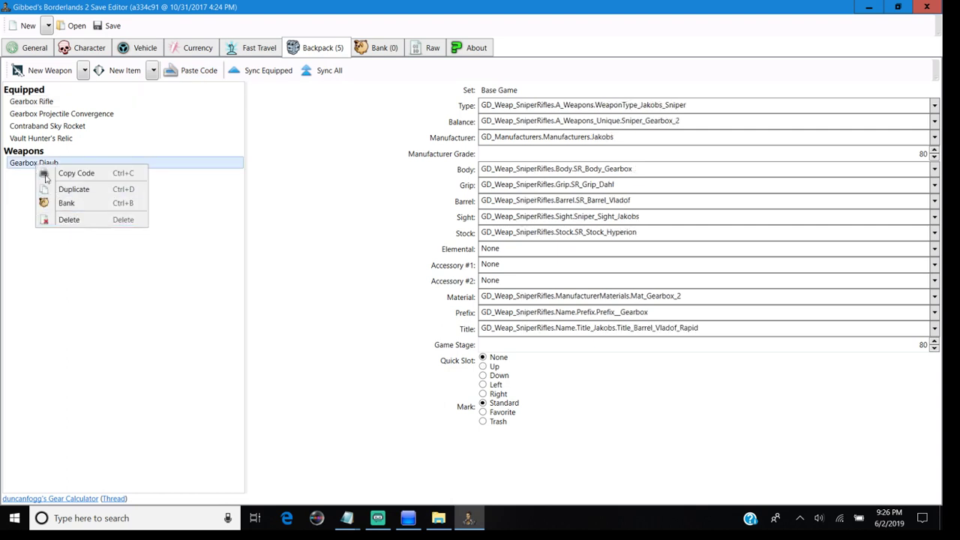
left_click(71, 201)
right_click(39, 138)
left_click(66, 172)
right_click(35, 127)
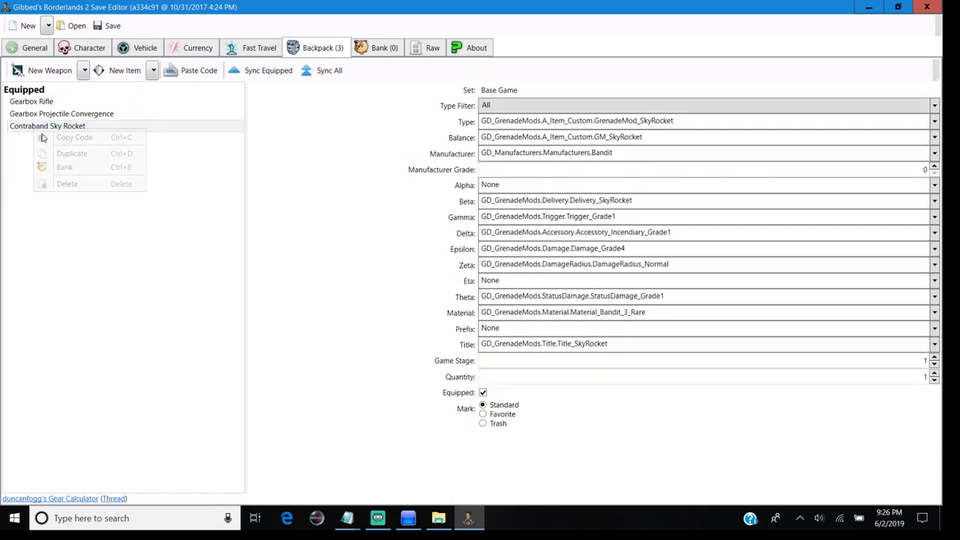
left_click(60, 184)
right_click(50, 104)
left_click(76, 159)
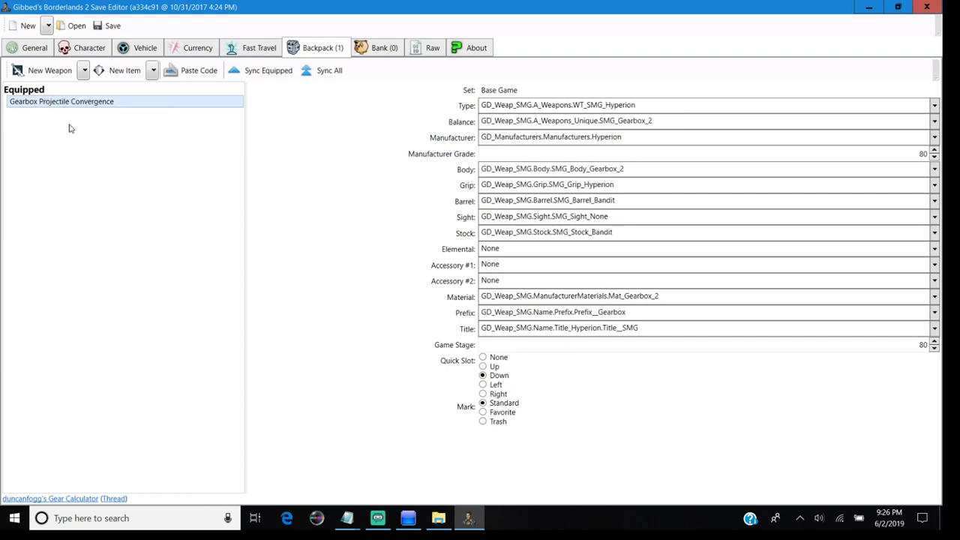
right_click(57, 103)
left_click(92, 161)
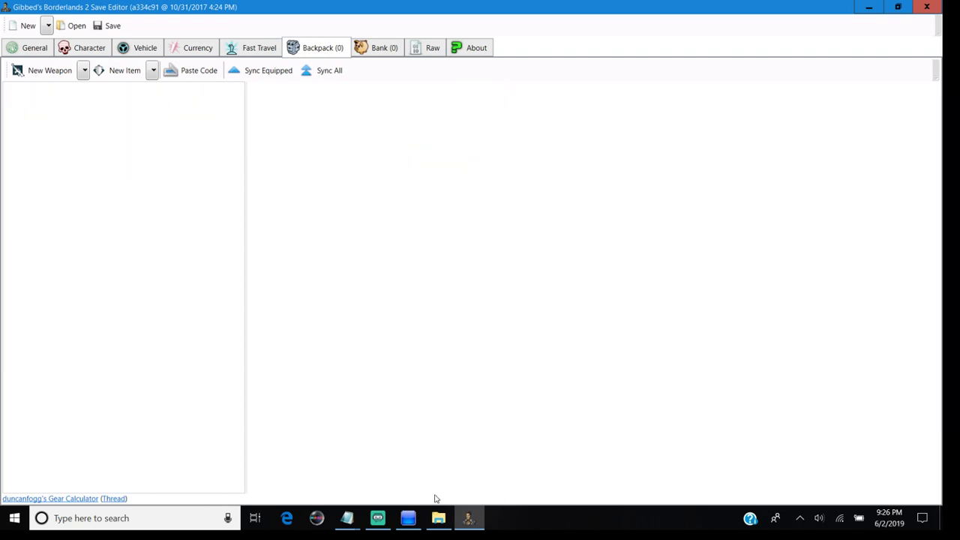
Switch to all weapons.txt in Notepad and copy the weapon codes from Boss Bekah down to Twin Teapot.
mouse_move(347, 517)
left_click(407, 433)
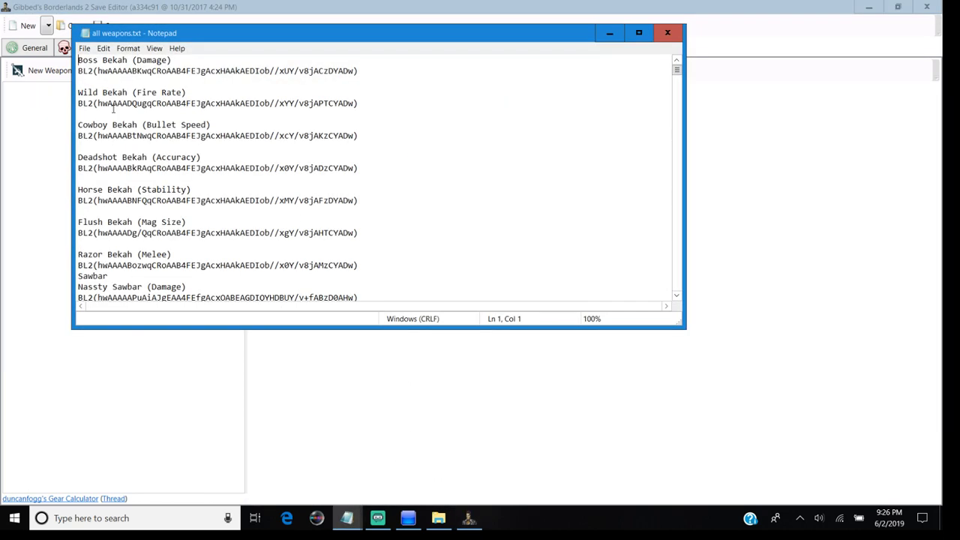
left_click_drag(87, 59, 433, 229)
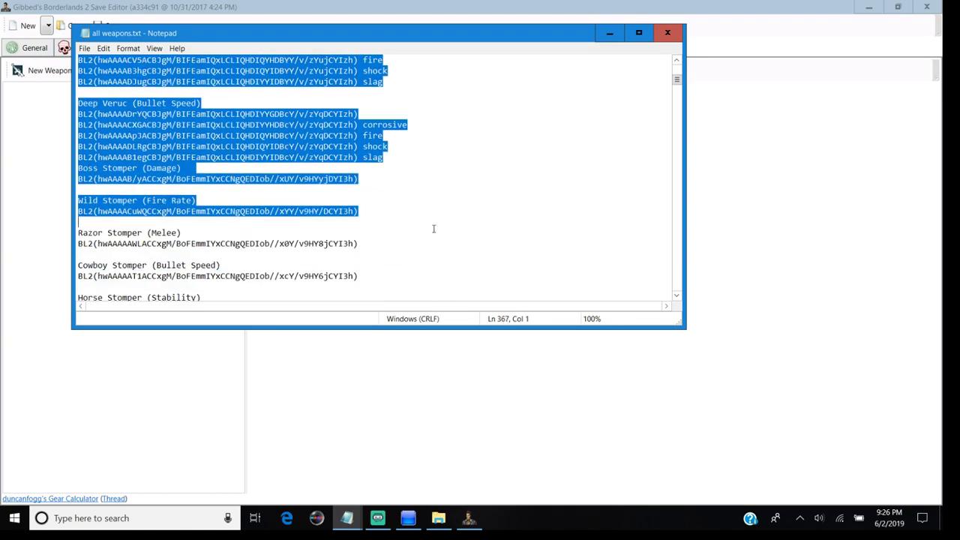
left_click_drag(442, 285, 420, 273)
left_click_drag(362, 239, 349, 288)
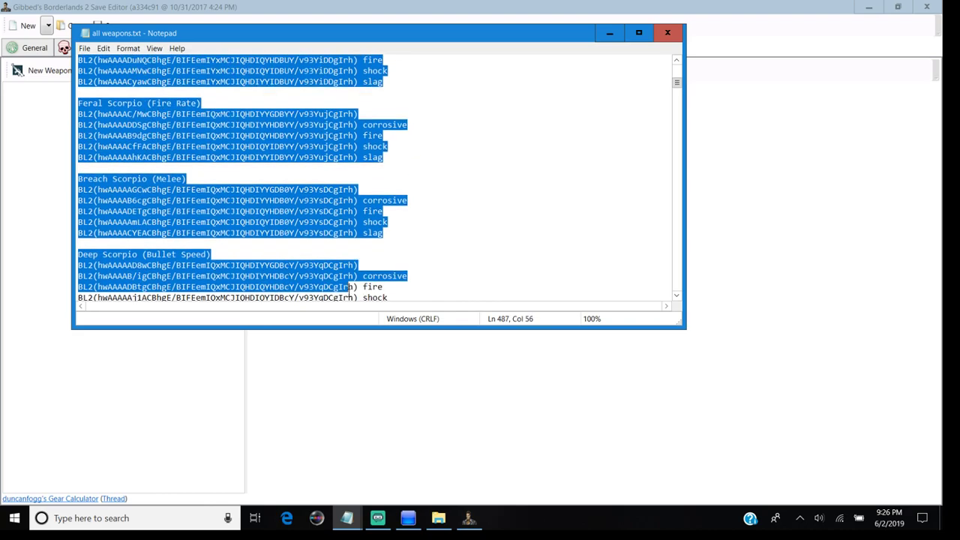
left_click_drag(351, 331, 370, 298)
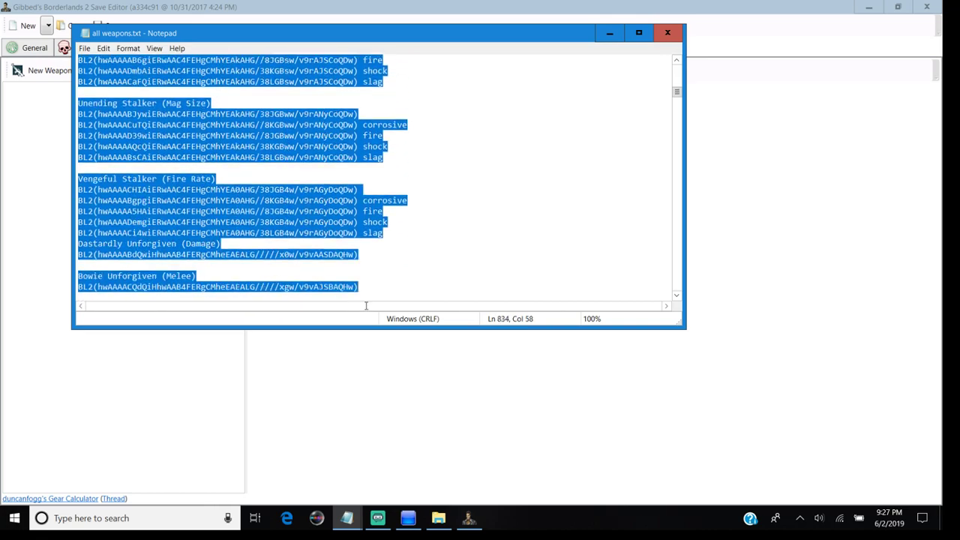
left_click_drag(366, 322, 285, 407)
right_click(178, 240)
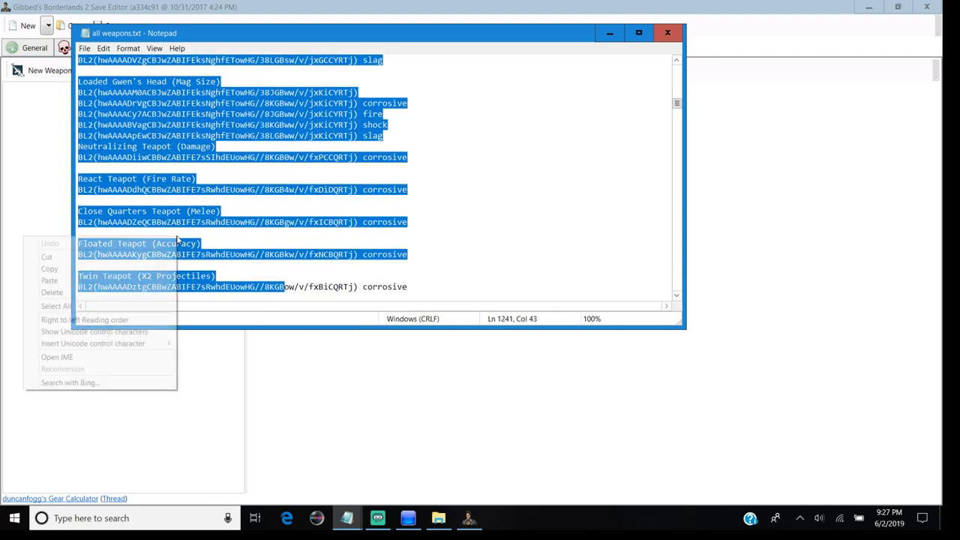
left_click(128, 267)
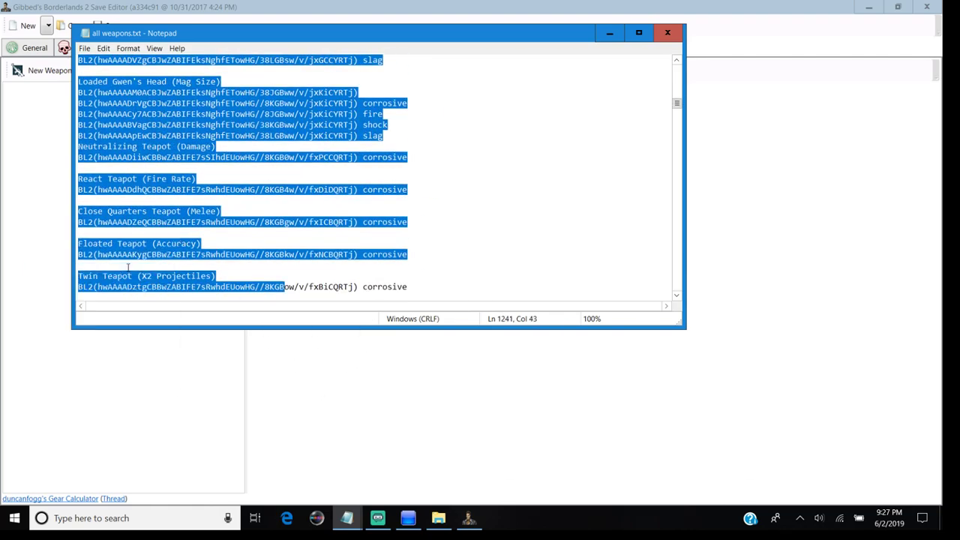
Return to the save editor, paste the copied weapon codes into the backpack and sync all items to the character's level.
left_click(33, 247)
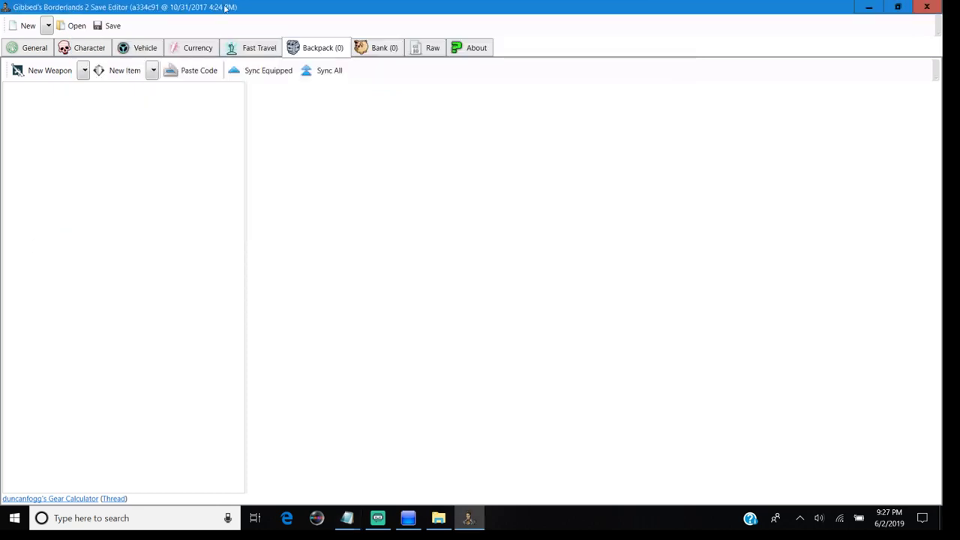
left_click(176, 70)
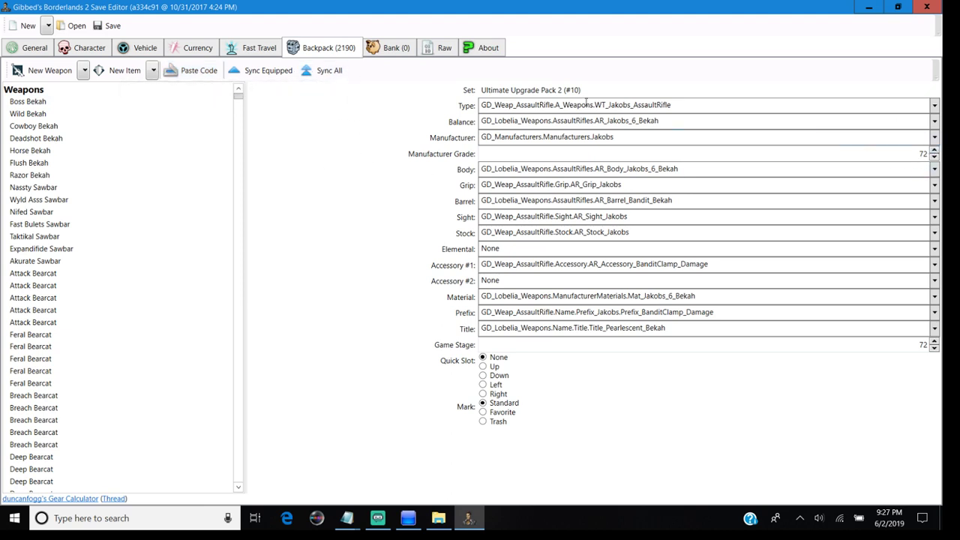
left_click(330, 70)
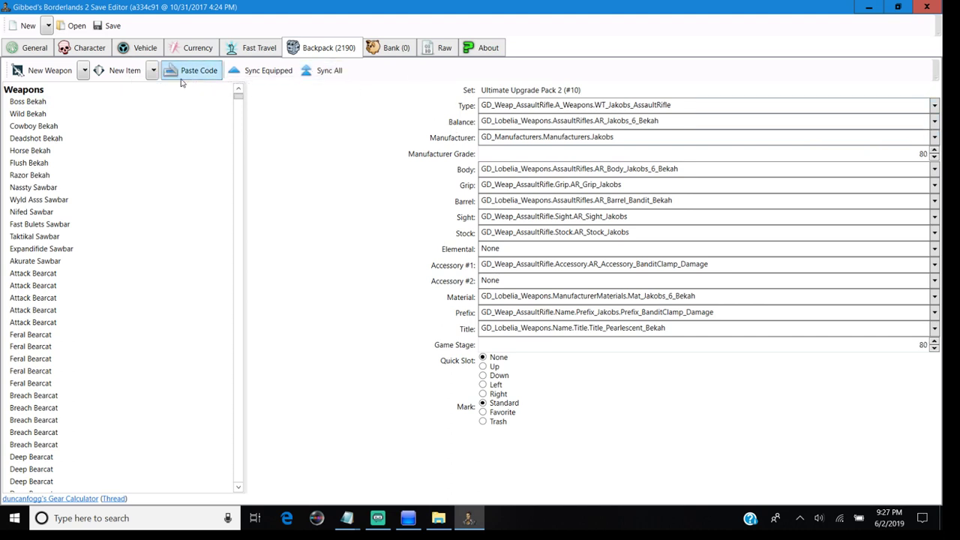
Inspect the Wild Bekah and Boss Bekah properties and look through the backpack's weapon list.
left_click(22, 113)
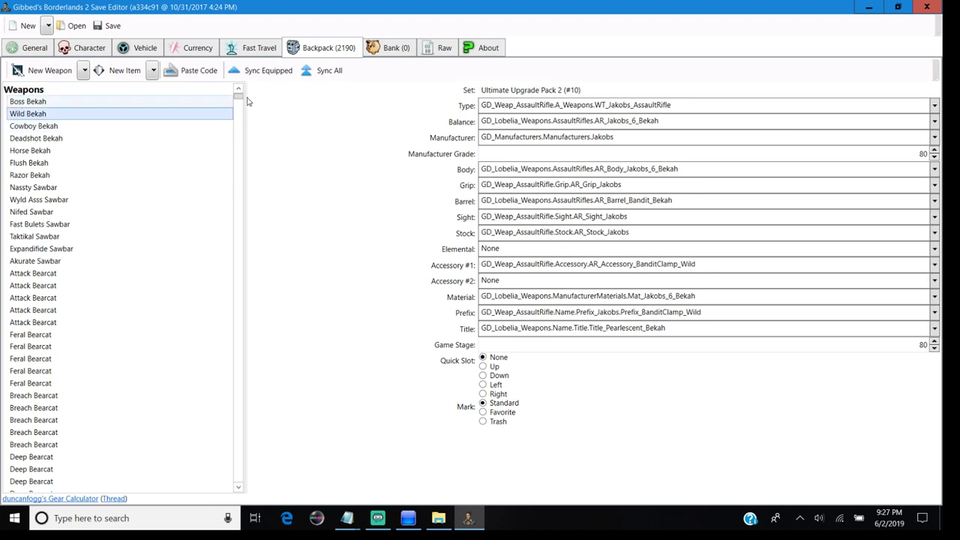
key("Up")
scroll(242, 99, "down", 1)
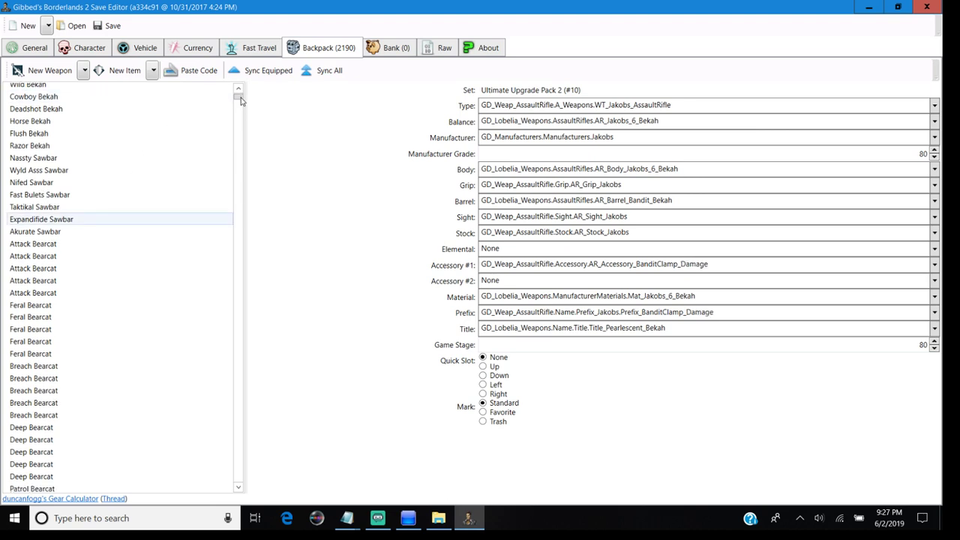
scroll(239, 103, "down", 1)
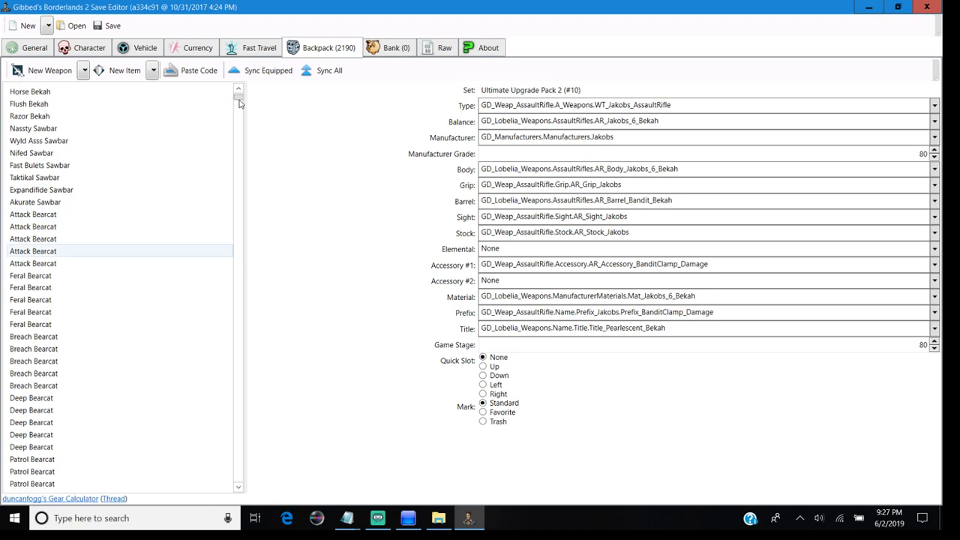
scroll(239, 103, "down", 2)
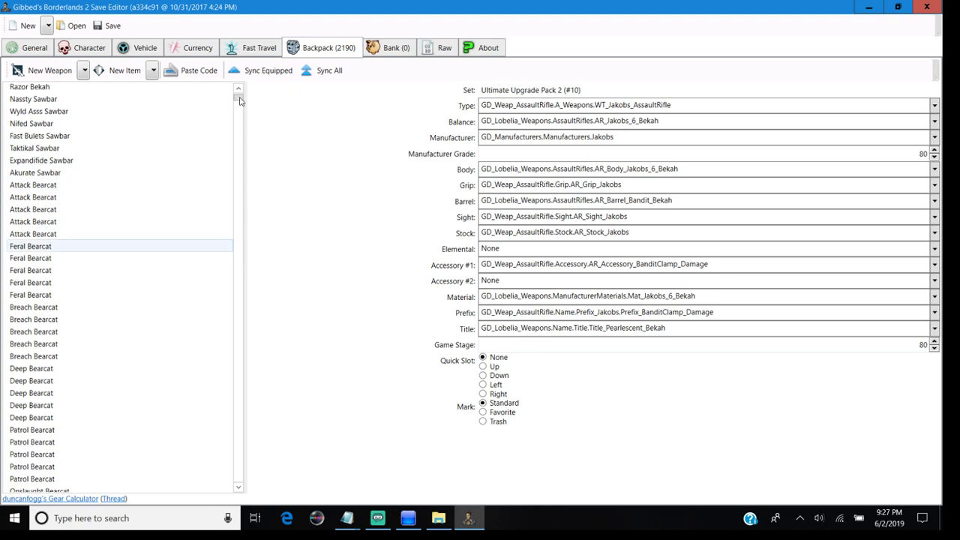
Save the edited character over SAVE8894.SAV in the desktop folder BLUS30982-SAVE-SAVE8894, replacing the existing file.
left_click(123, 31)
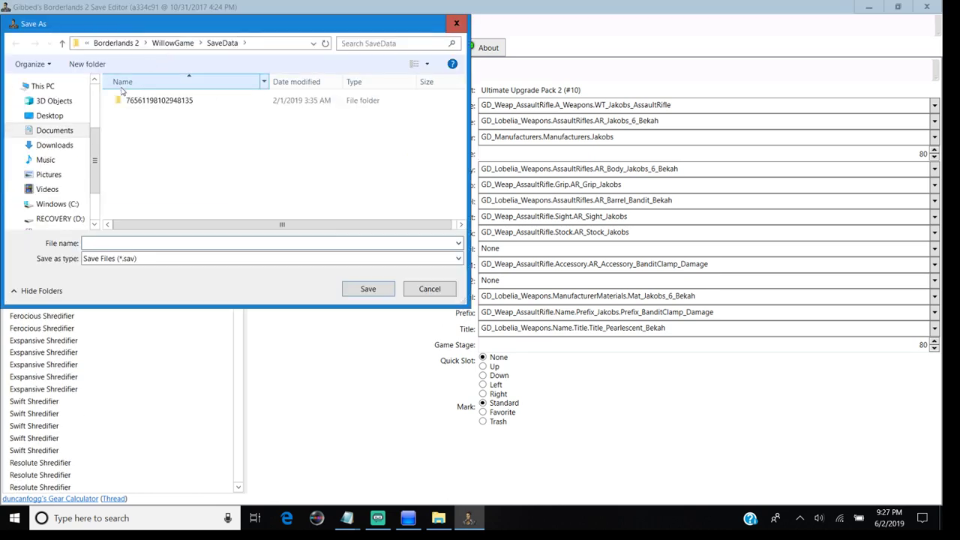
left_click(49, 115)
double_click(140, 108)
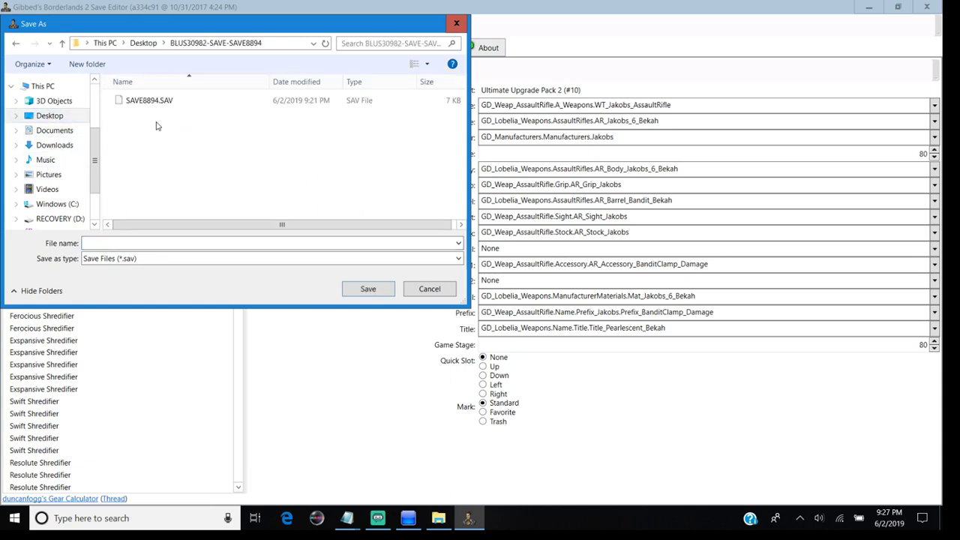
left_click(149, 100)
left_click(368, 291)
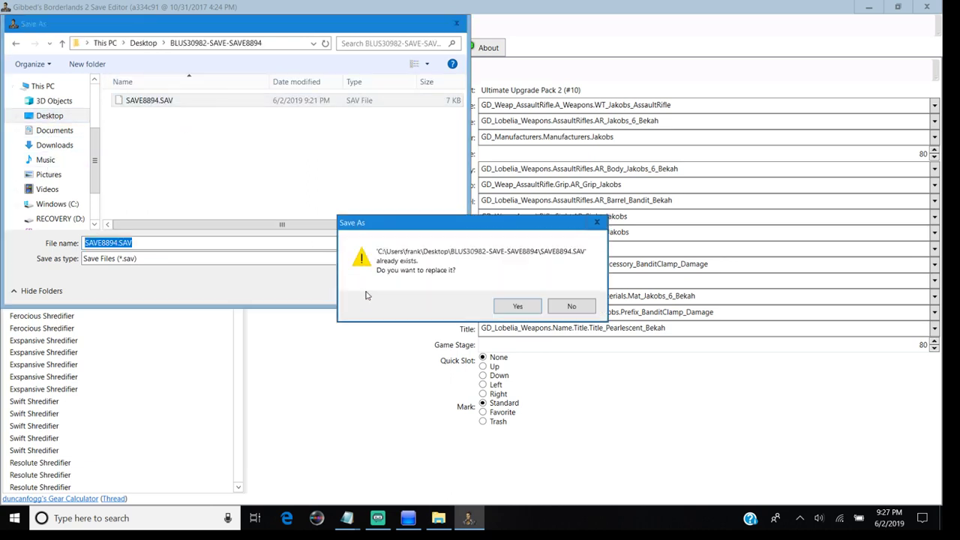
left_click(516, 306)
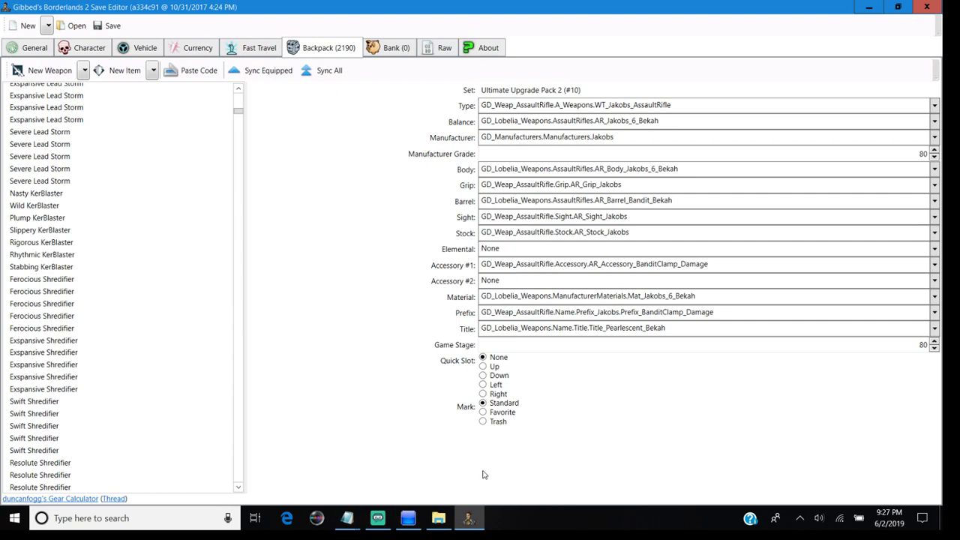
Switch to Bruteforce Save Data, encrypt all files of the Borderlands 2 save and verify its PFD.
left_click(408, 517)
left_click(530, 288)
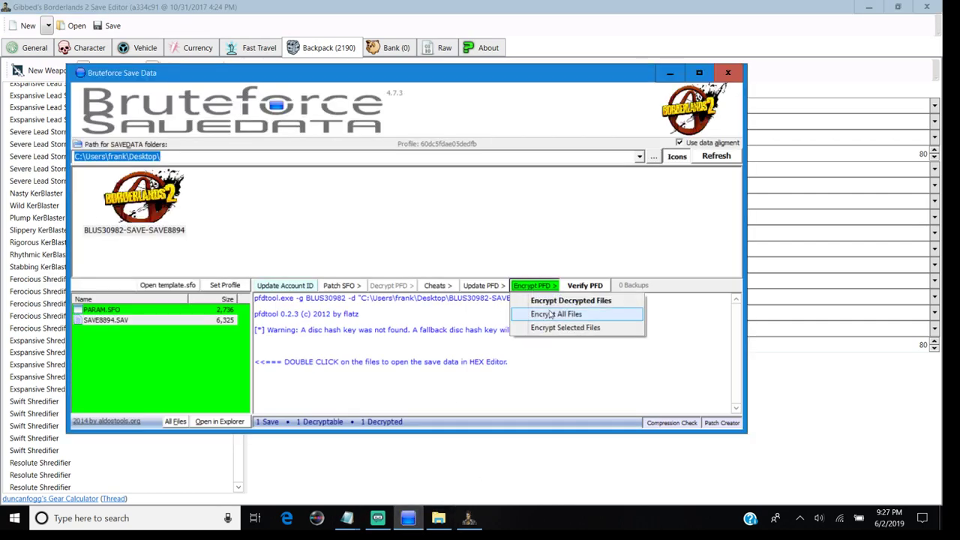
left_click(551, 314)
left_click(433, 299)
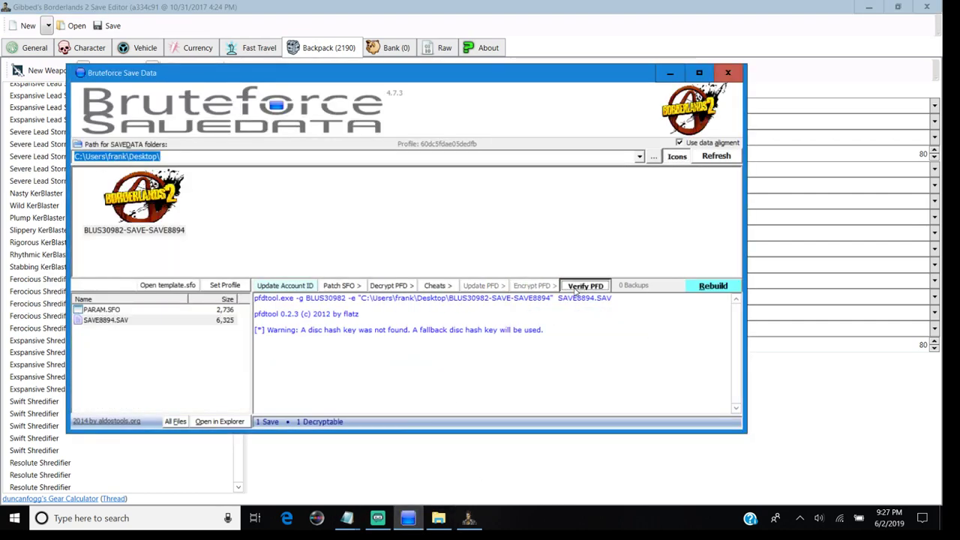
left_click(577, 288)
Close Bruteforce Save Data and minimize the save editor and the all weapons.txt Notepad window.
left_click(727, 73)
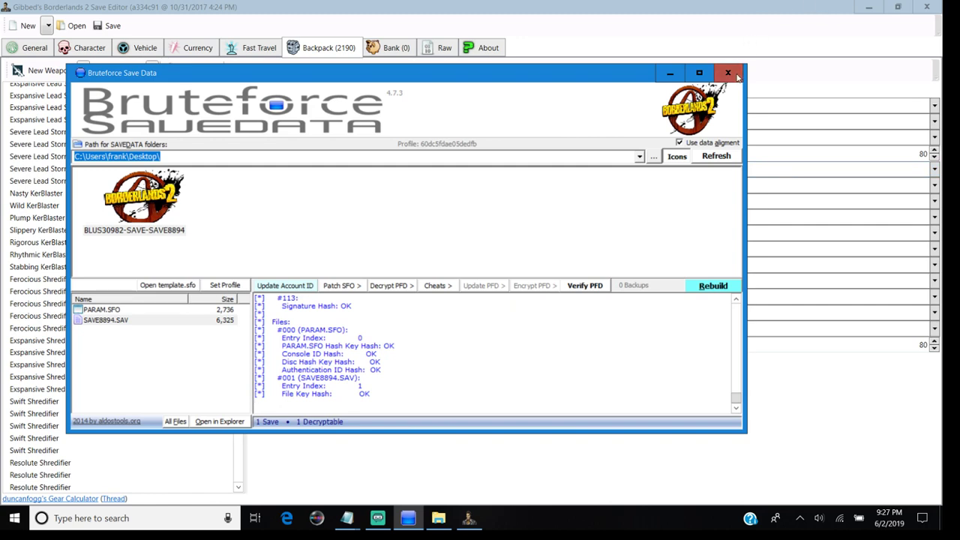
left_click(867, 6)
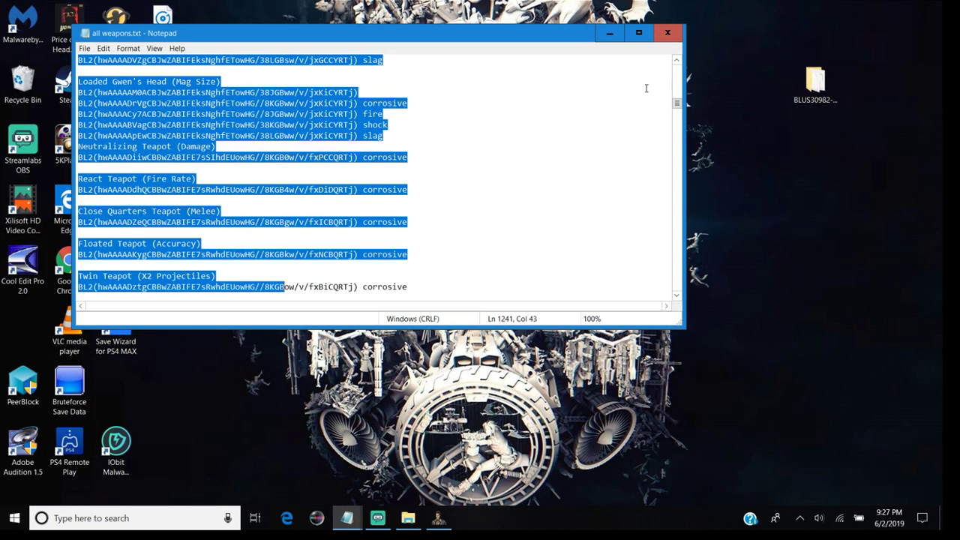
left_click(609, 33)
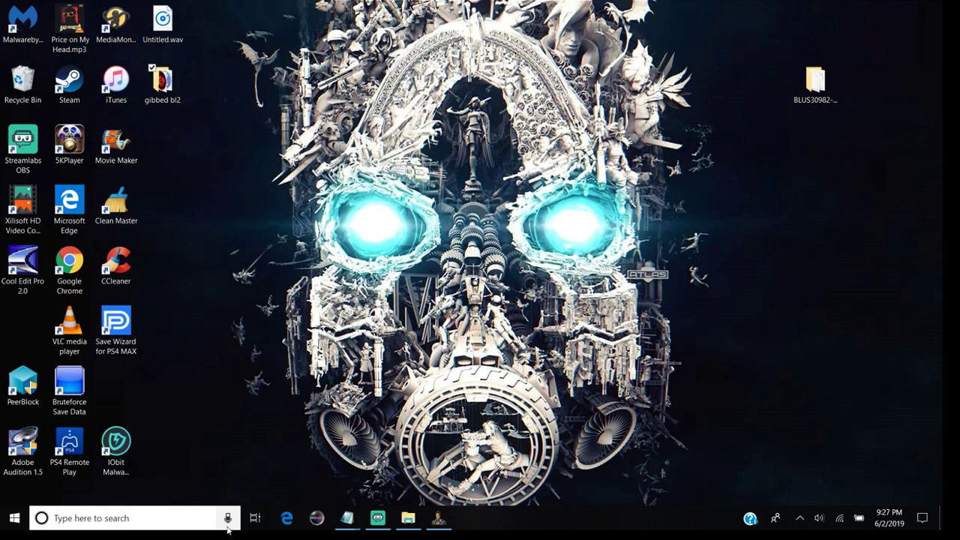
Switch to File Explorer, view the contents of the SDXC (G:) drive and minimize the window.
left_click(407, 518)
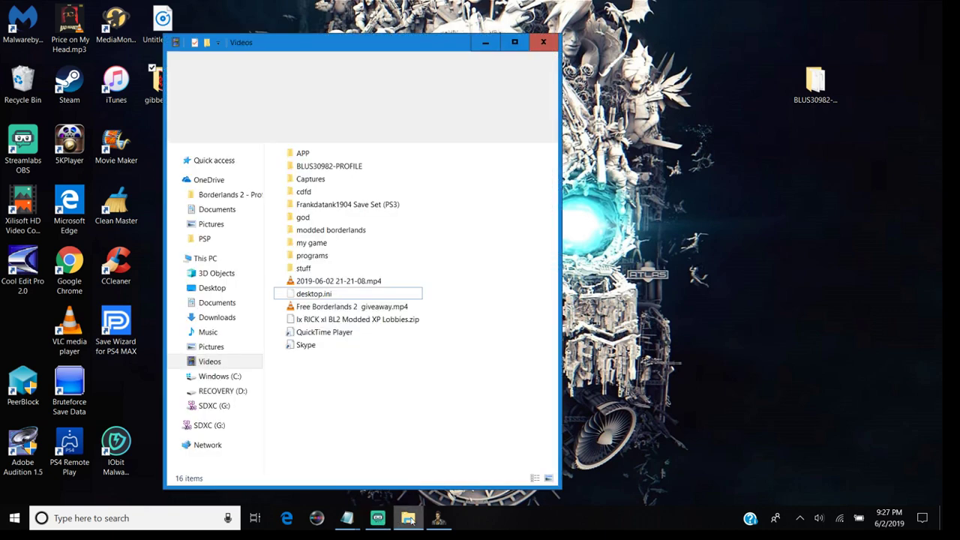
left_click(213, 426)
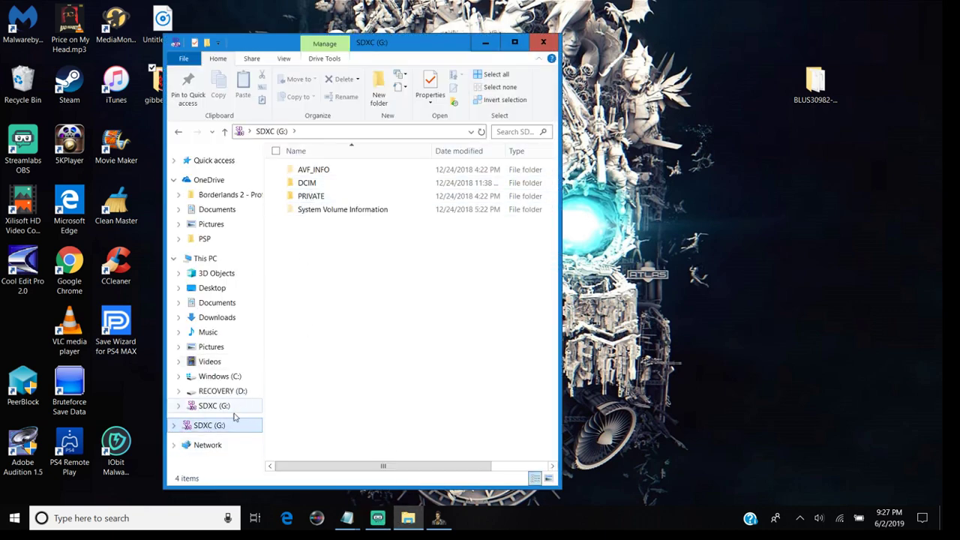
left_click(486, 43)
Open the BLUS30982-SAVE-SAVE8894 folder on the desktop to check its files, and close it.
right_click(470, 173)
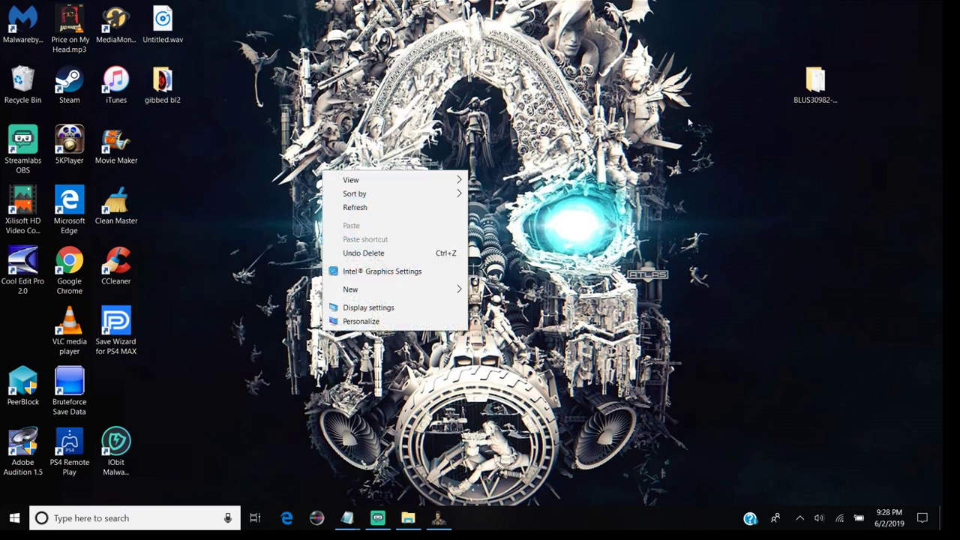
left_click(815, 78)
double_click(815, 77)
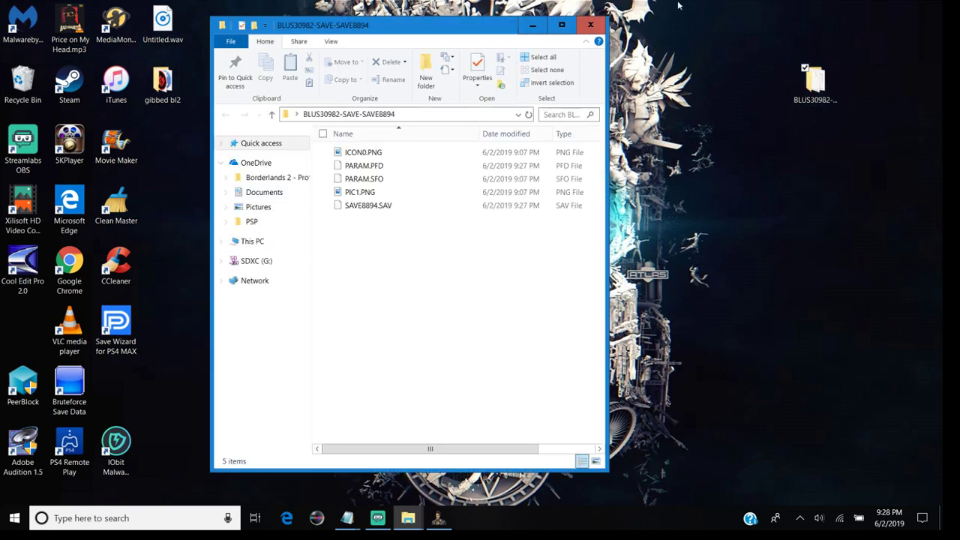
left_click(591, 25)
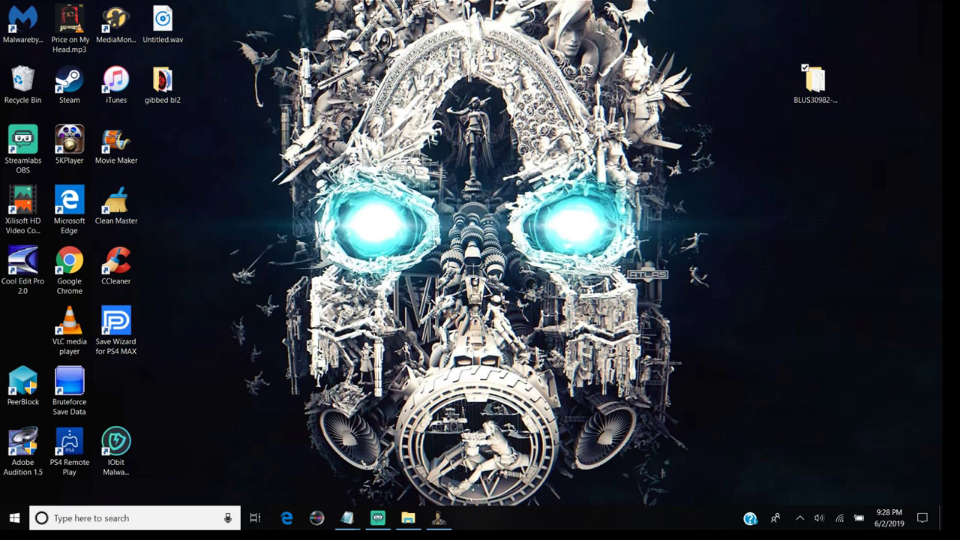